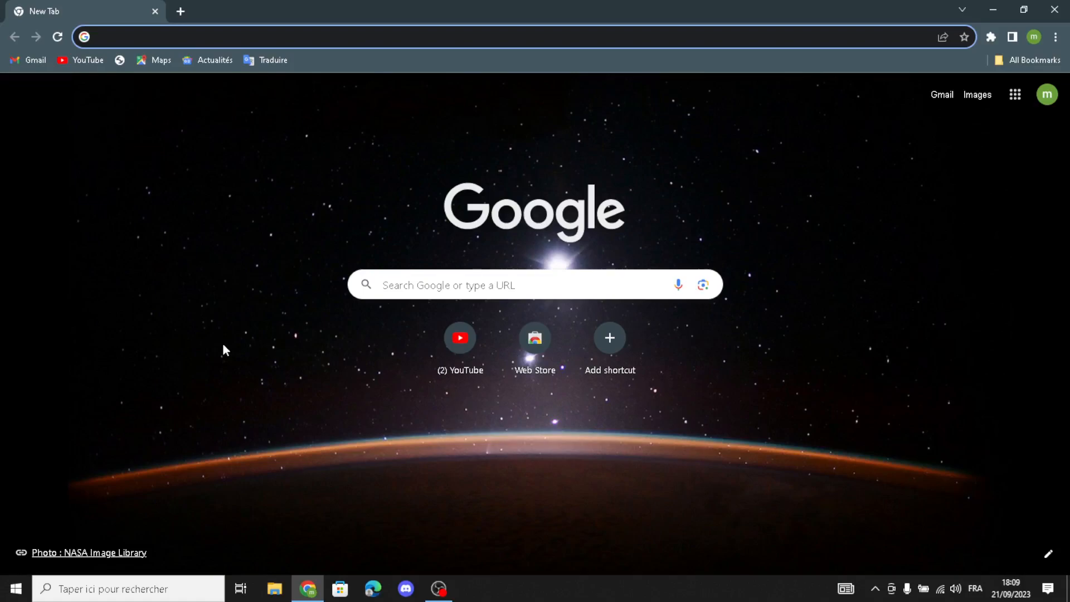
Search Google for squarespace, open the official Squarespace website and go to its templates
type("s")
left_click(175, 66)
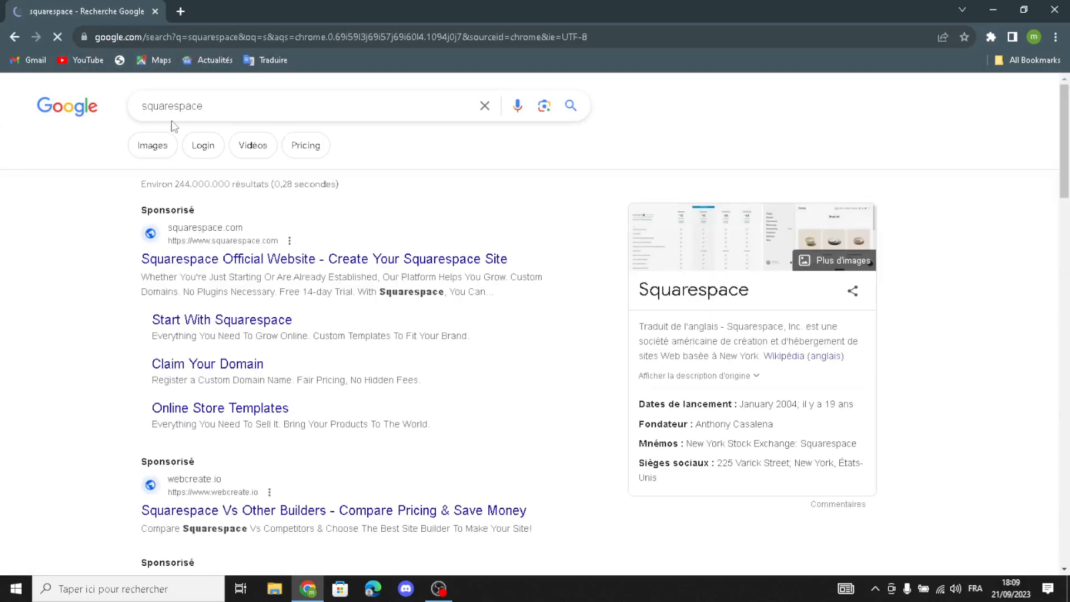
left_click(202, 267)
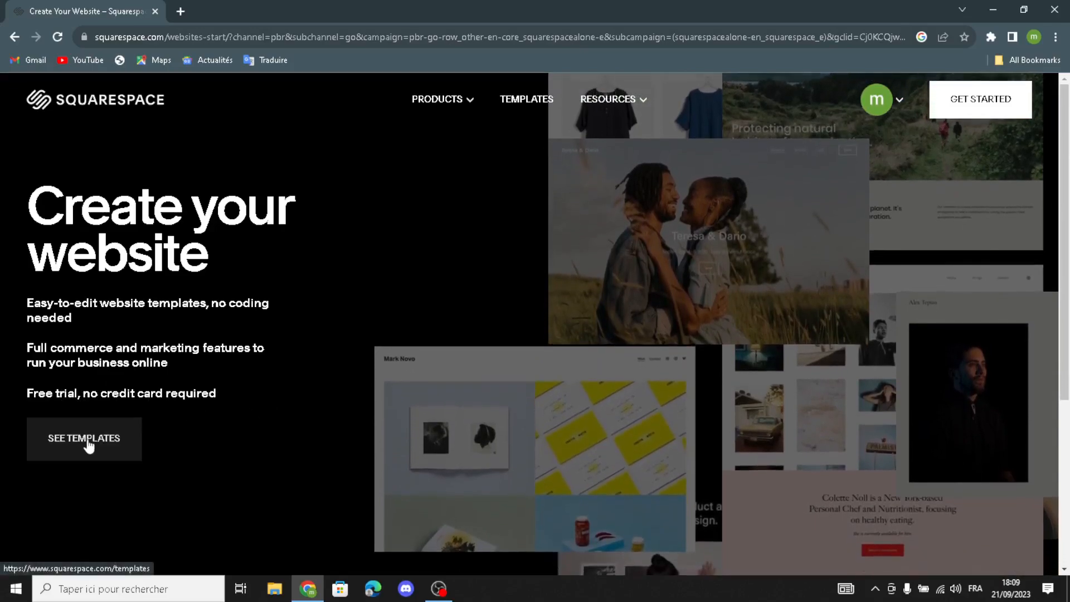
left_click(88, 442)
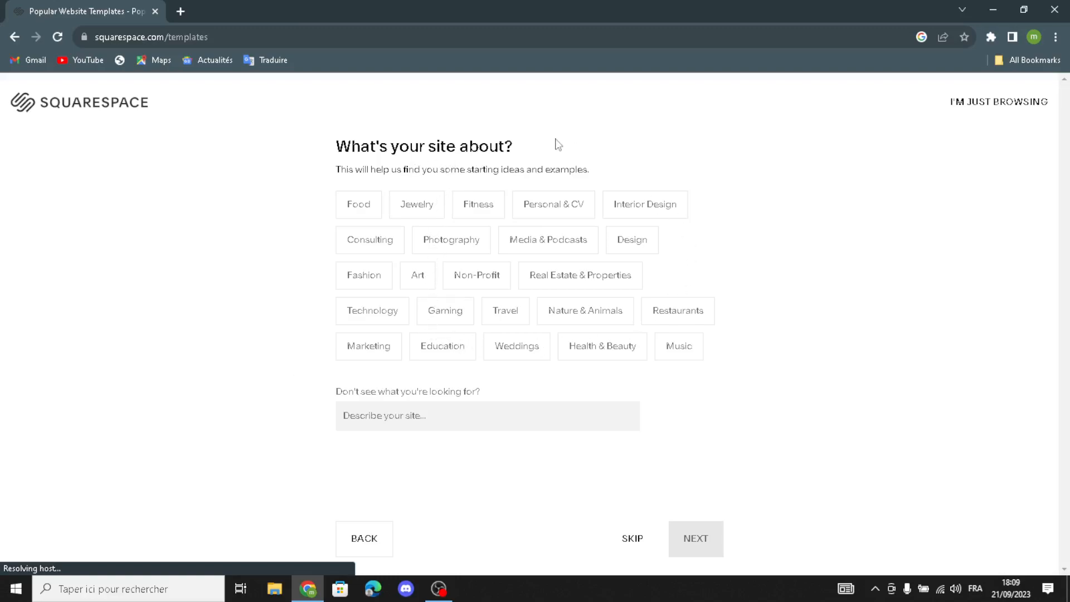
Describe what the site is about as "handmade artisanal" and continue to the goals question
left_click(397, 416)
type("hand")
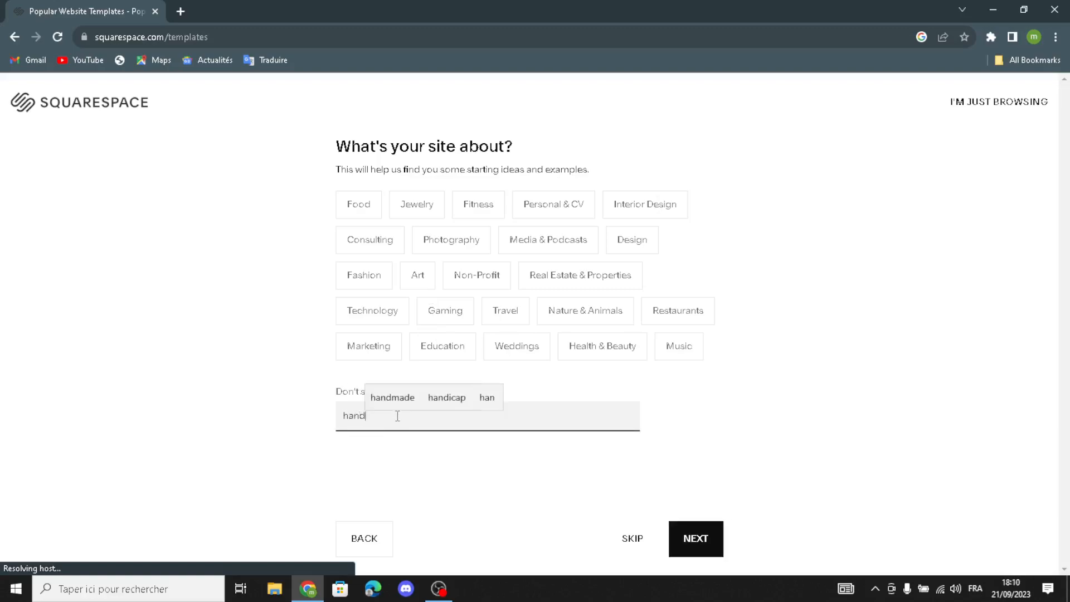
type("mad")
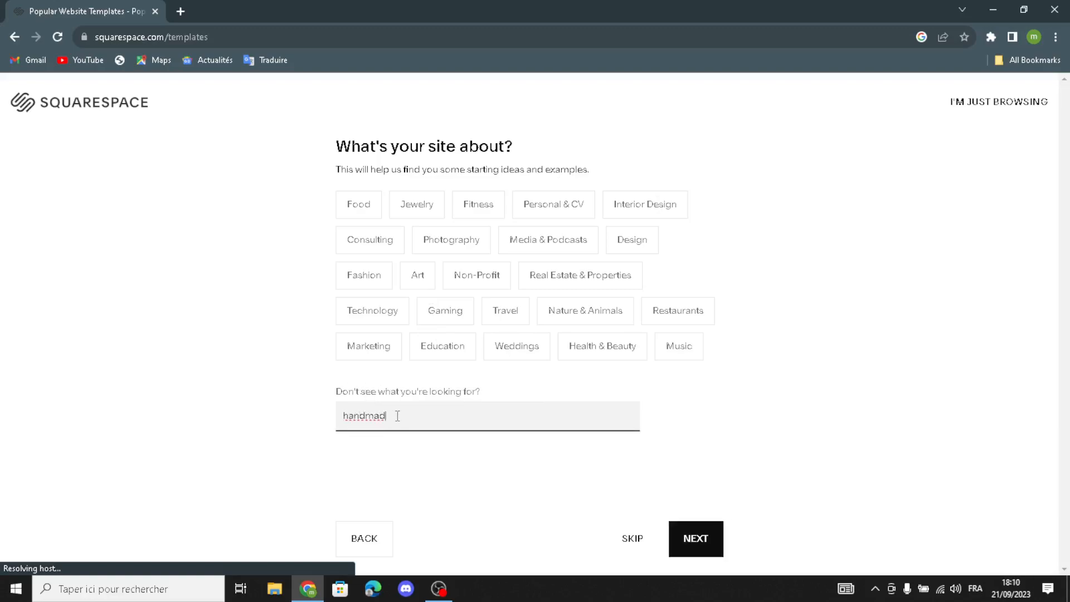
type("e artisanal")
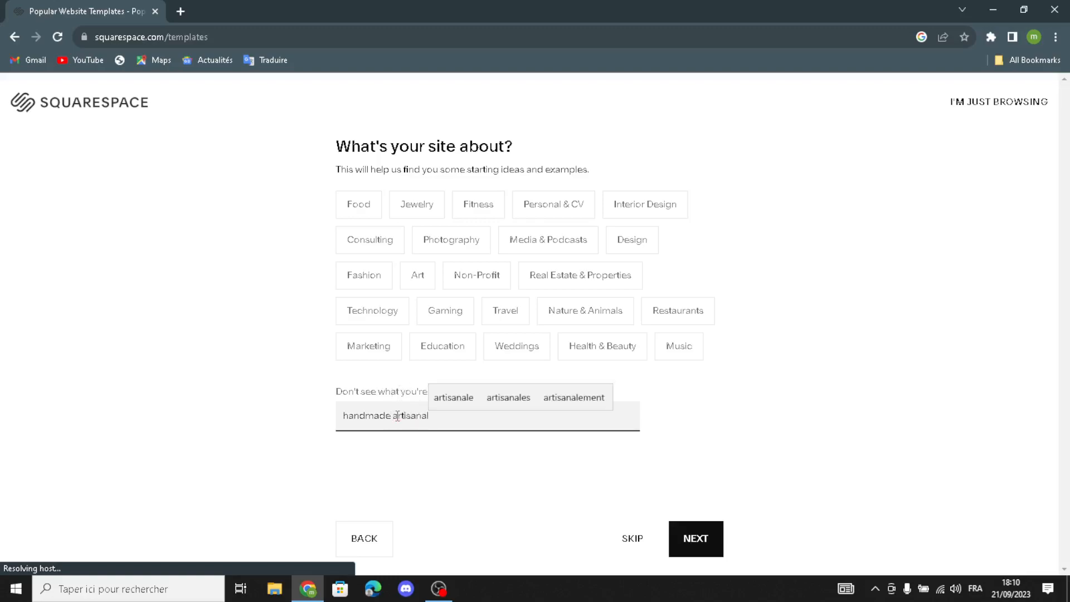
key("Return")
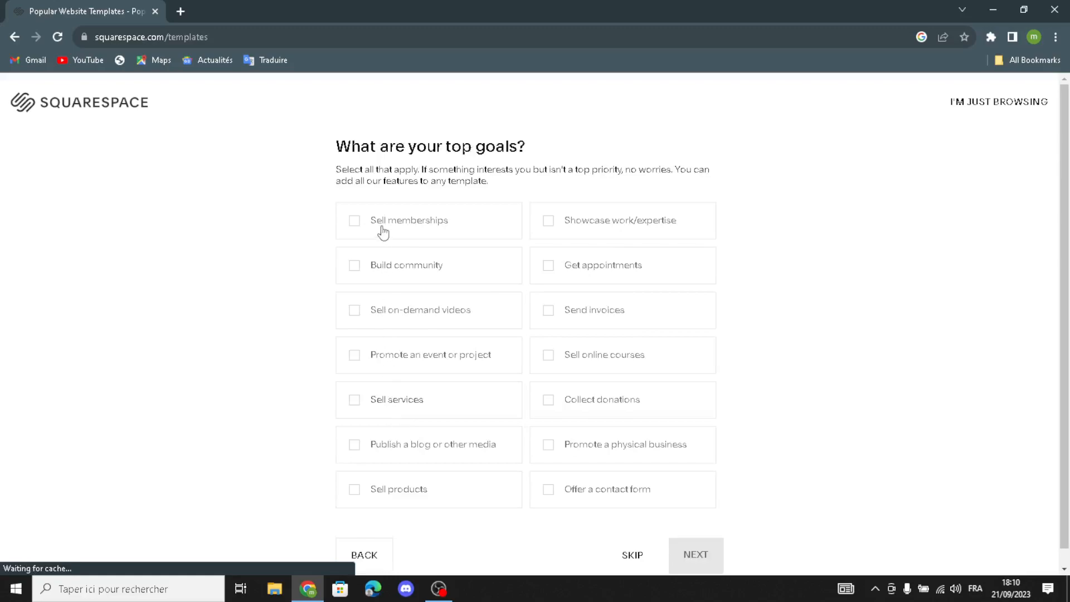
Choose Sell memberships, Build community, Sell services and Sell products as the site's top goals and continue
left_click(366, 229)
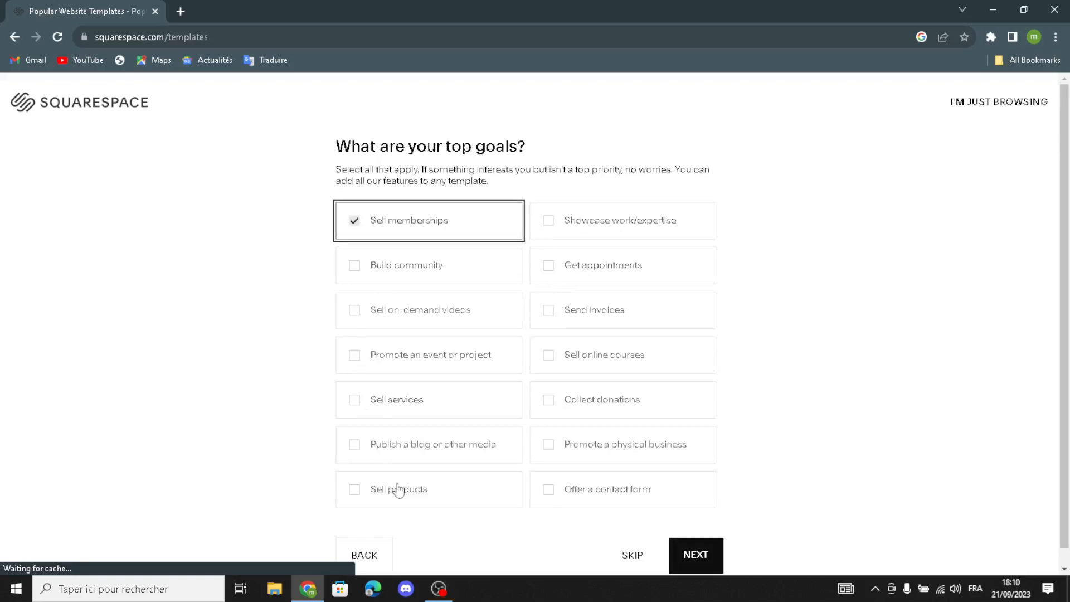
left_click(370, 283)
left_click(362, 409)
left_click(370, 495)
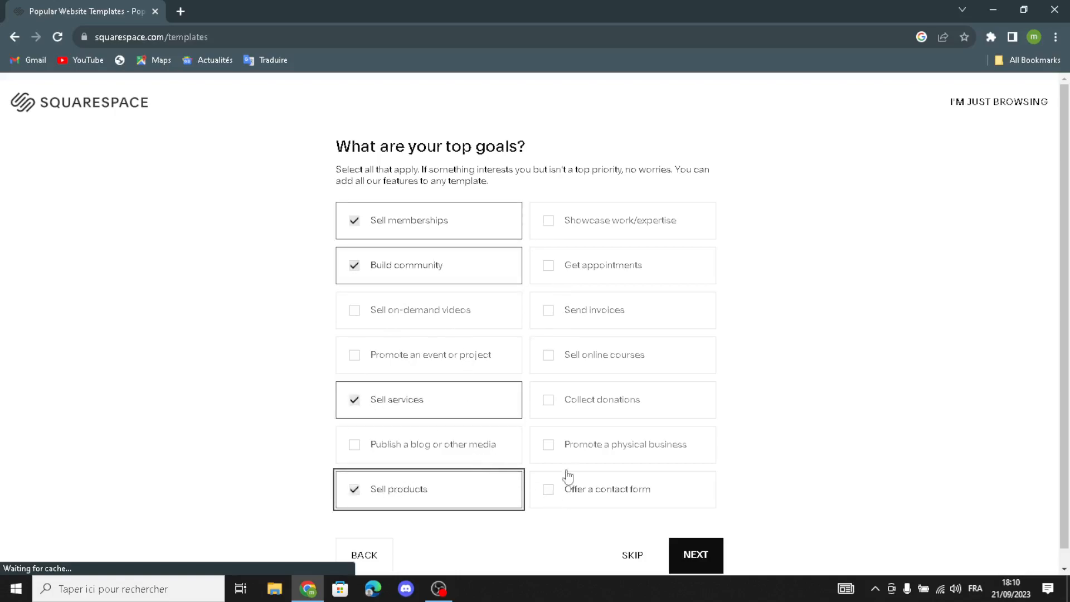
left_click(695, 554)
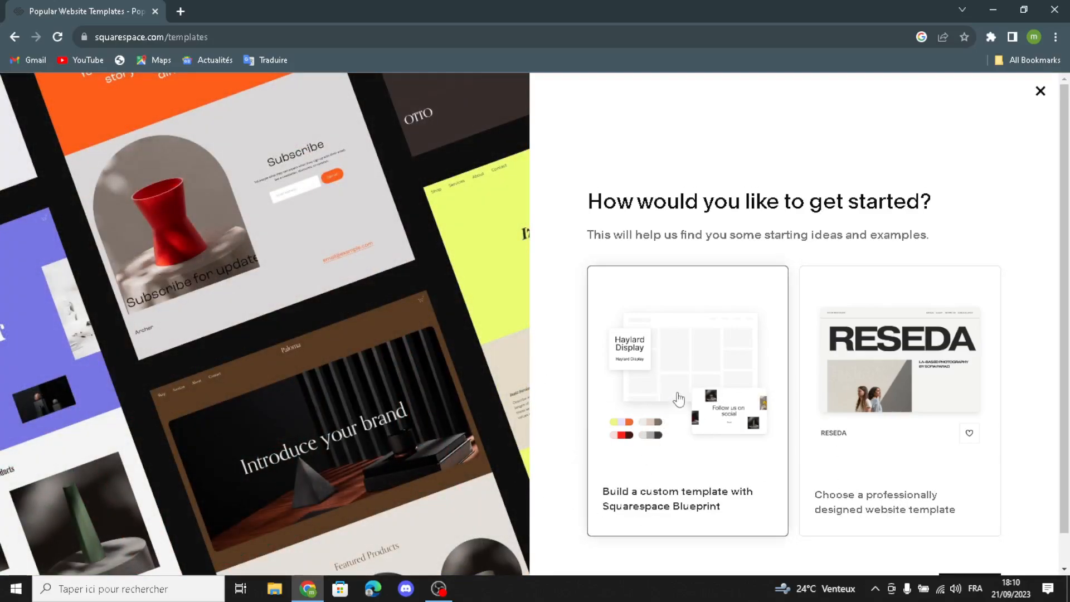
Start a custom template with Squarespace Blueprint and name the site CraftedCo
scroll(793, 513, "down", 1)
left_click(971, 557)
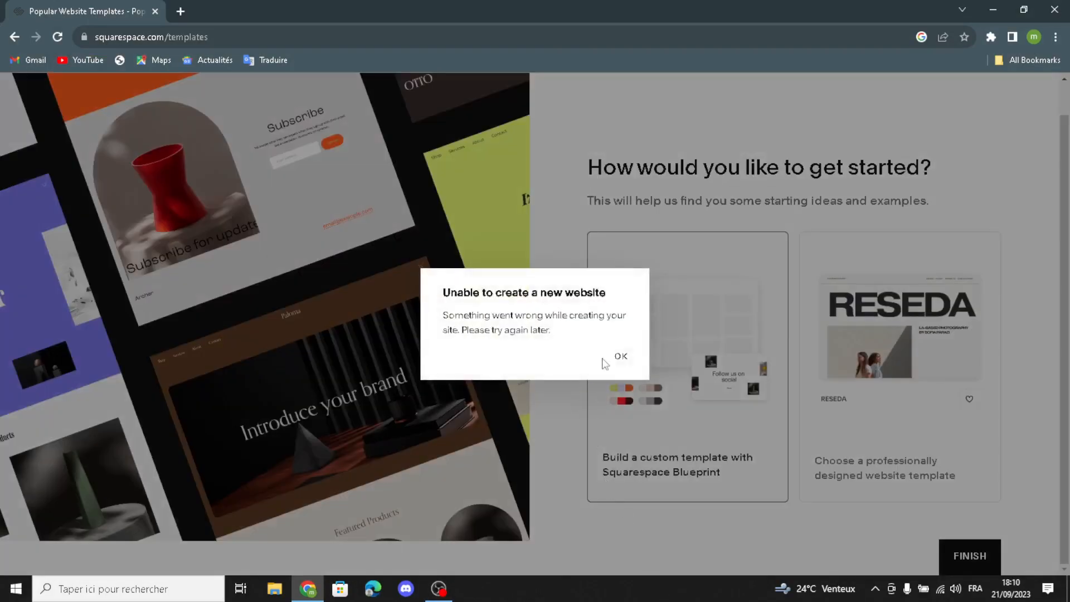
left_click(620, 356)
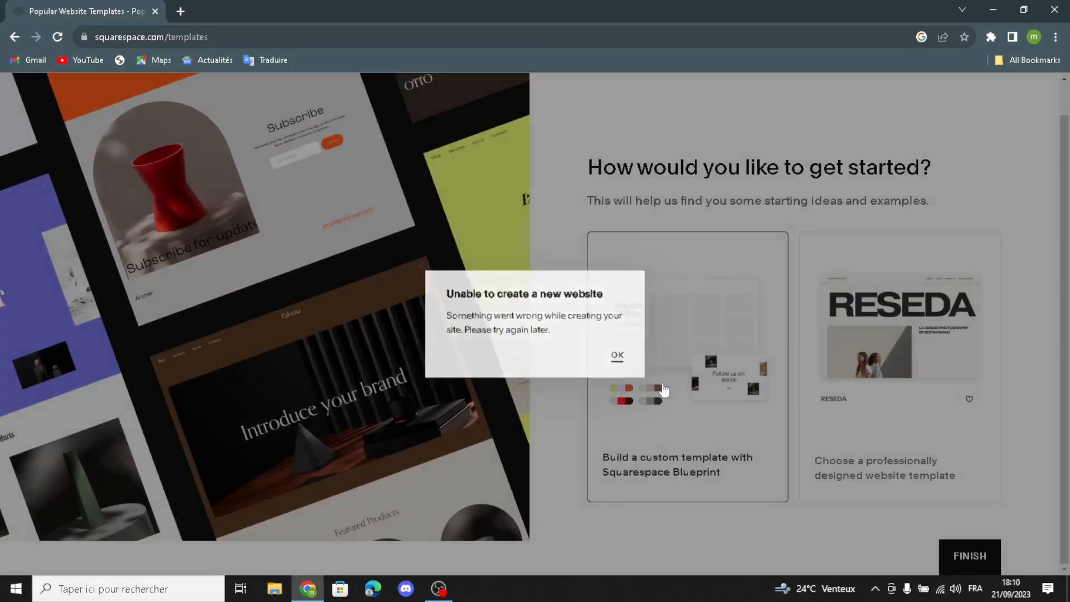
left_click(978, 557)
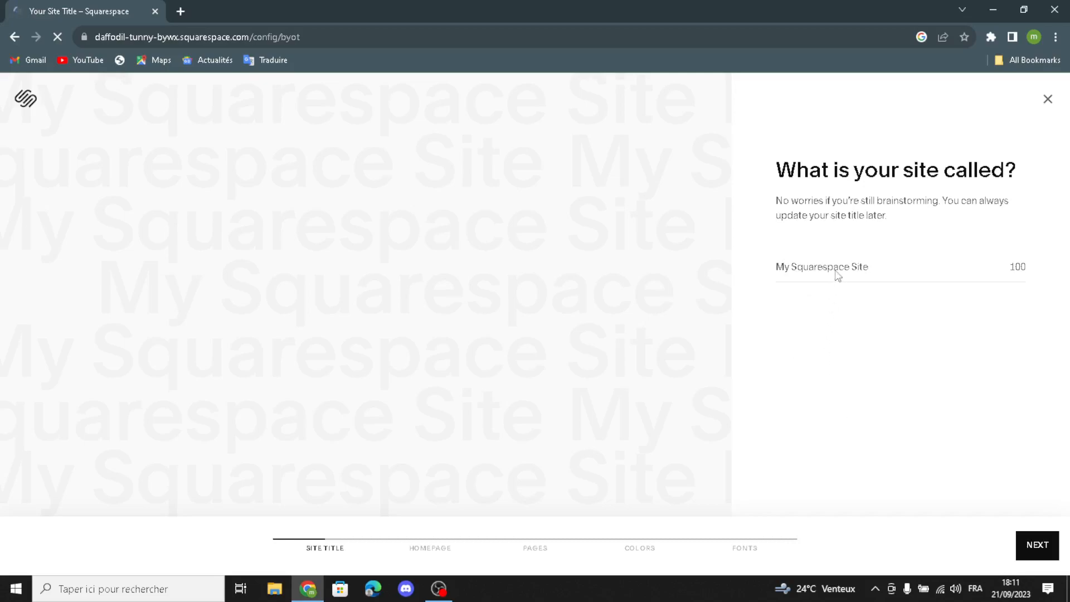
type("CraftedCo")
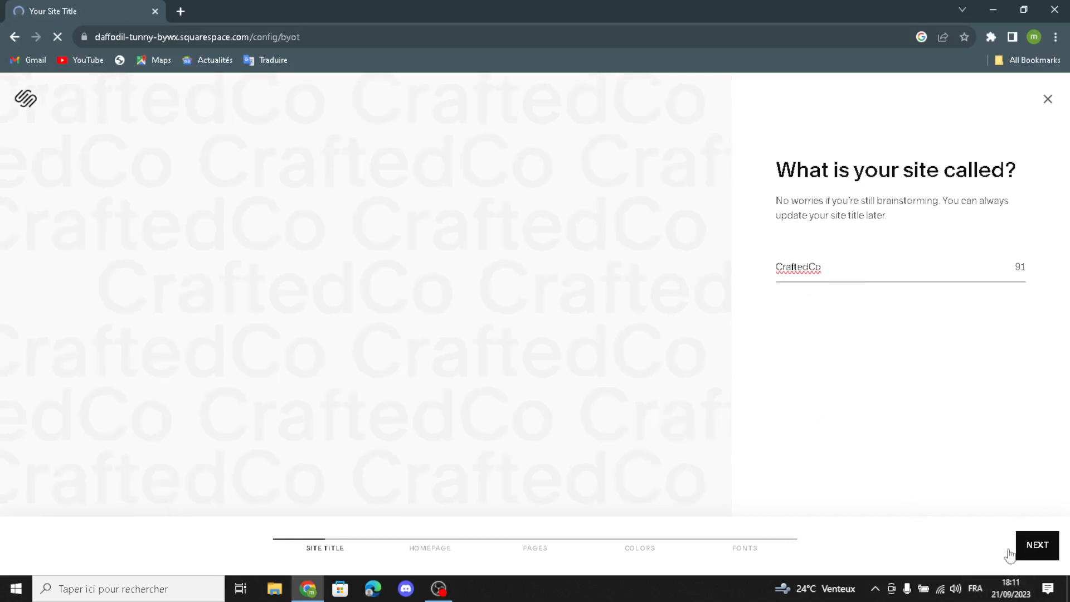
left_click(1035, 545)
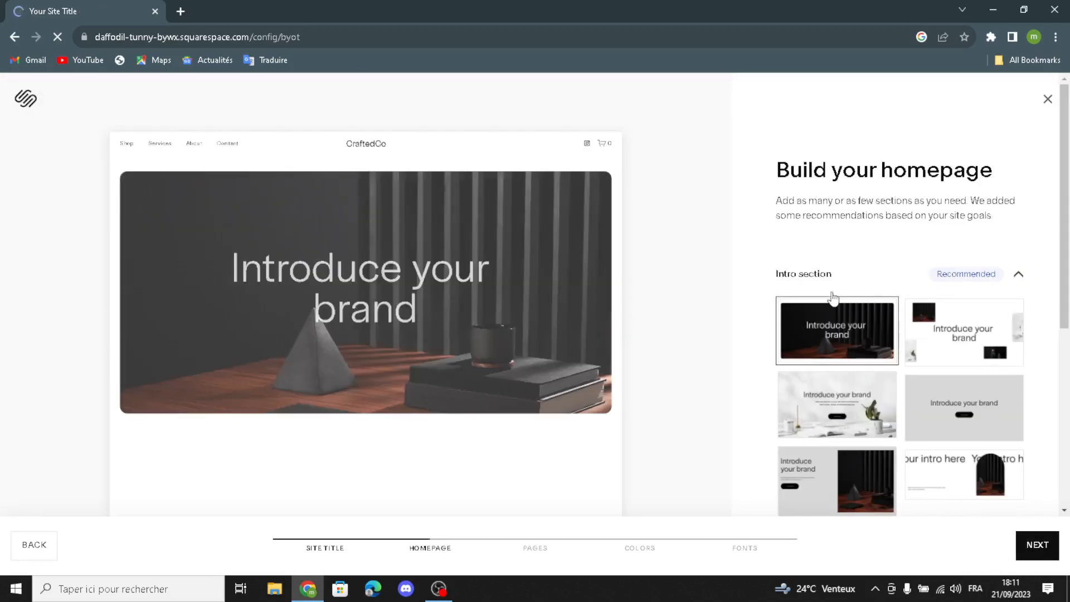
Give the homepage the plain grey intro with a button, the "Shop our product" products layout and the expandable services list
scroll(874, 400, "down", 1)
left_click(941, 333)
scroll(914, 390, "down", 1)
scroll(886, 451, "down", 3)
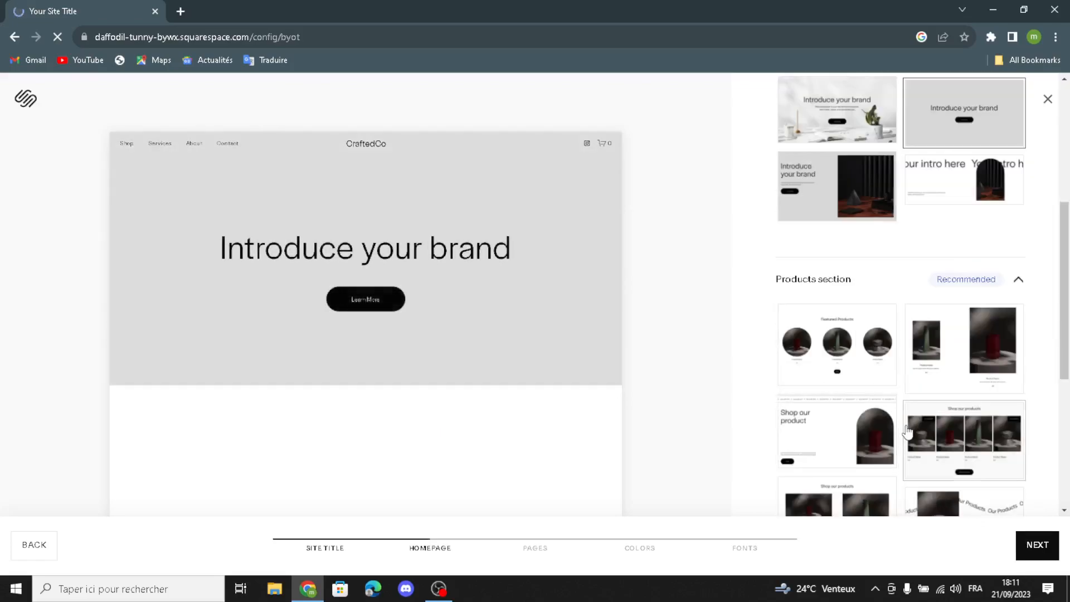
left_click(857, 439)
scroll(835, 334, "down", 5)
scroll(819, 279, "down", 1)
scroll(852, 390, "down", 5)
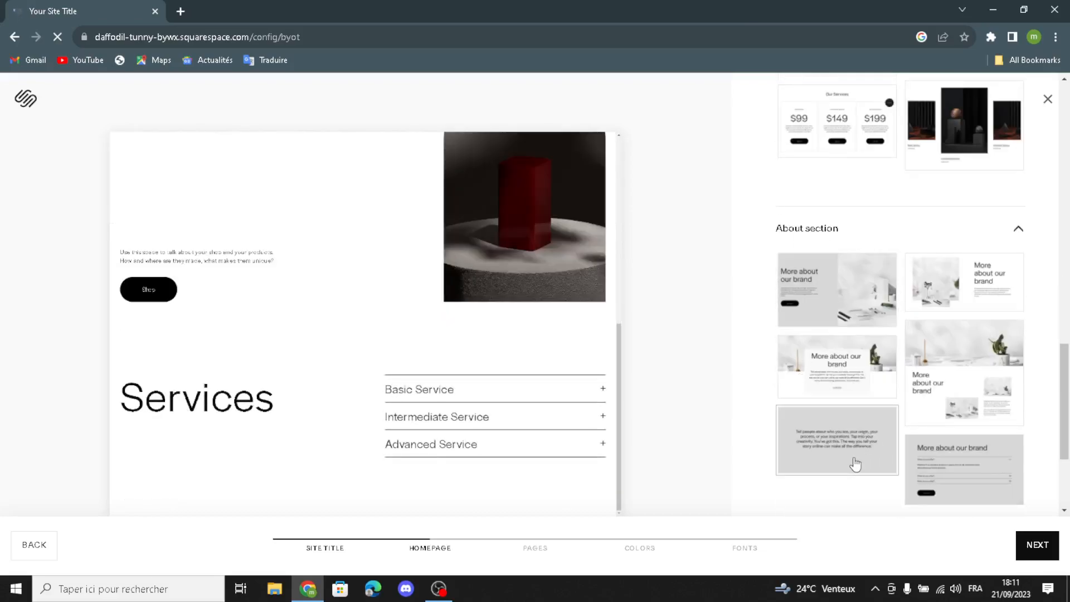
Add the grey text-only about, "Follow us on social" icon, Subscribe form with arched image, and three-column footer sections to the homepage
left_click(856, 463)
scroll(838, 429, "down", 5)
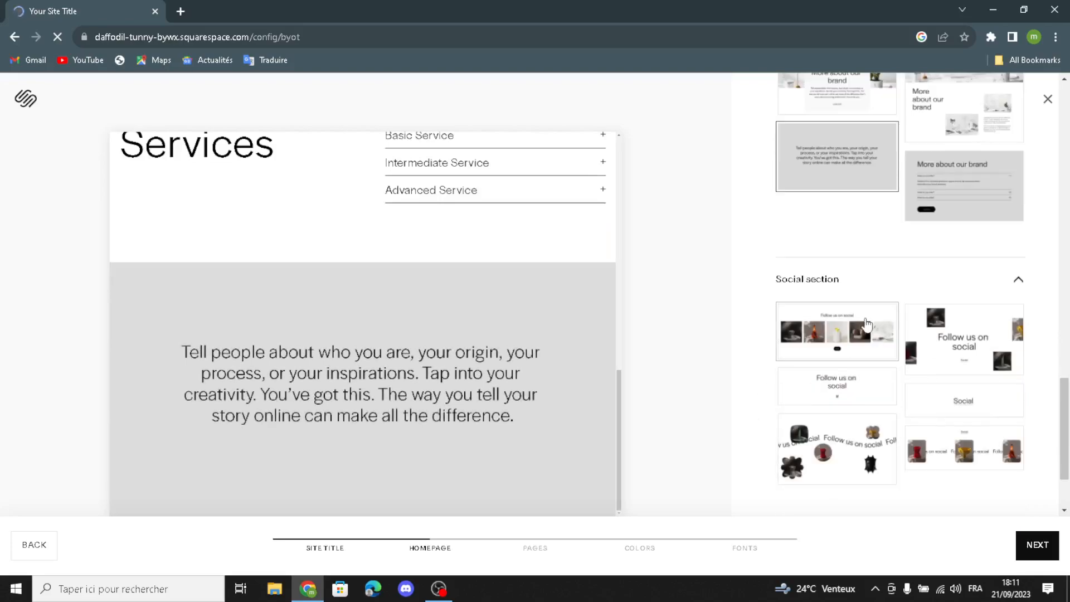
left_click(822, 394)
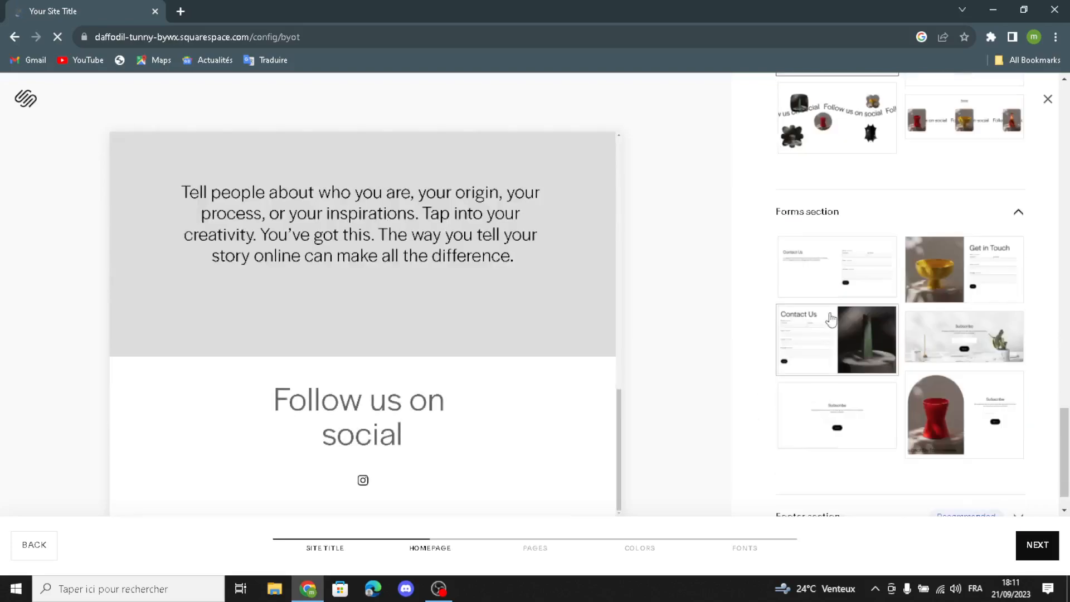
left_click(980, 436)
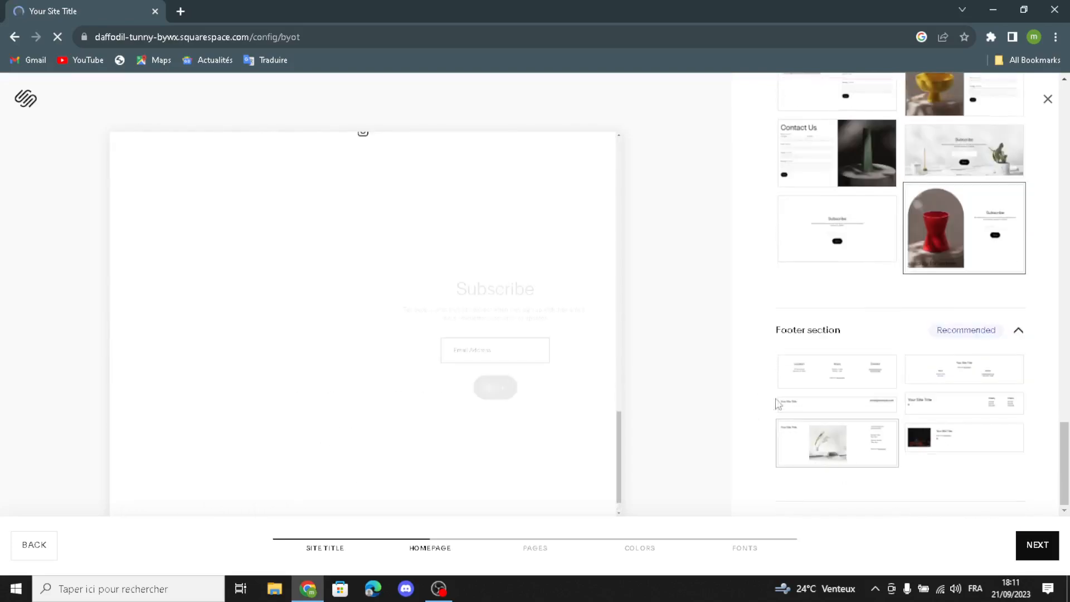
left_click(894, 381)
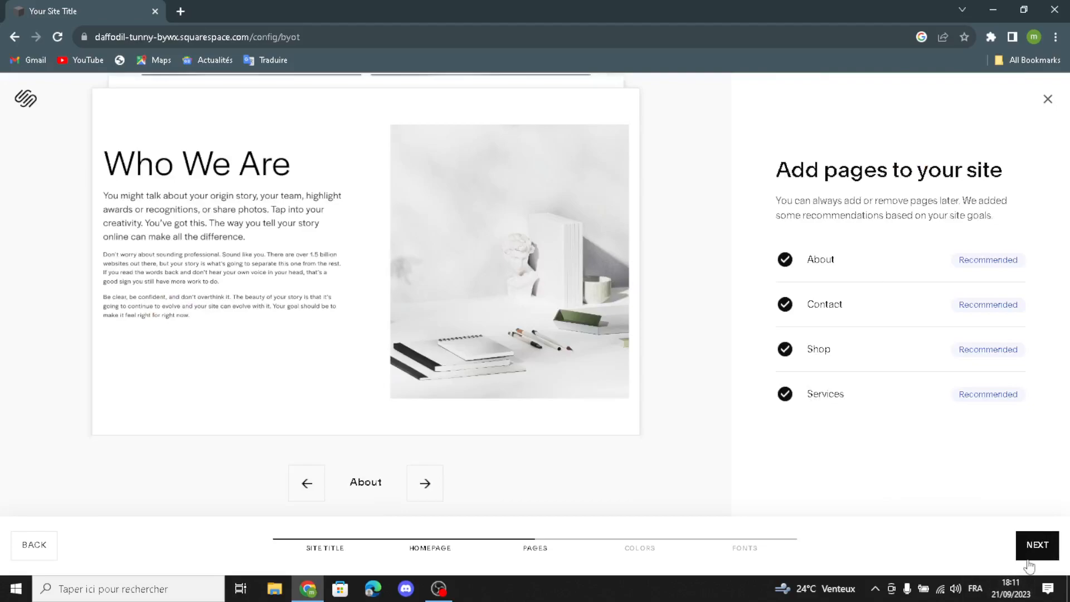
Keep the recommended pages, and choose the navy monochromatic color palette and the Work Sans font pairing
left_click(1028, 558)
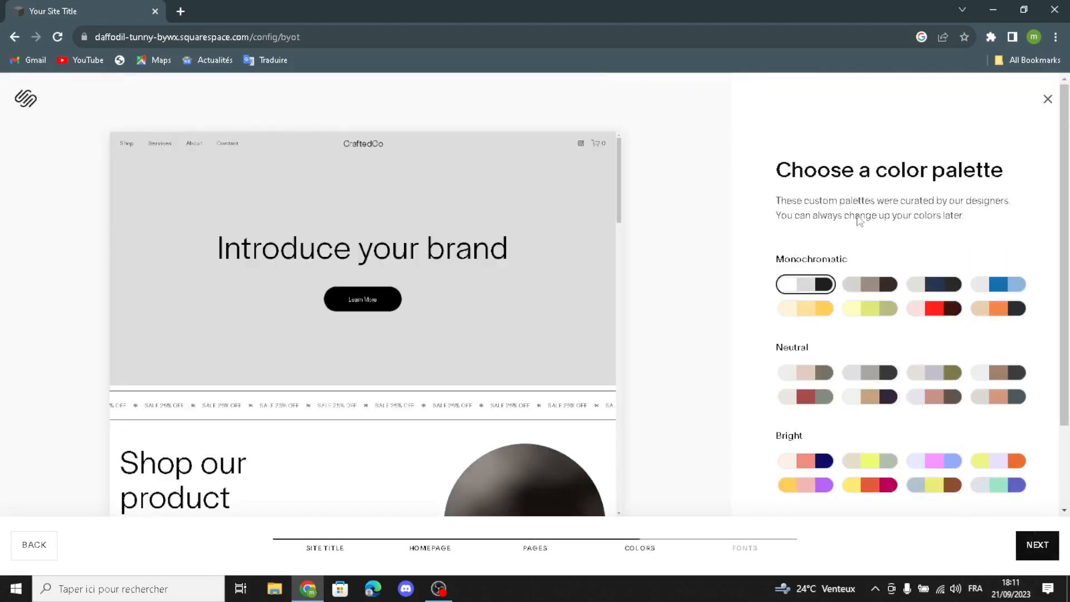
left_click(920, 285)
left_click(1035, 548)
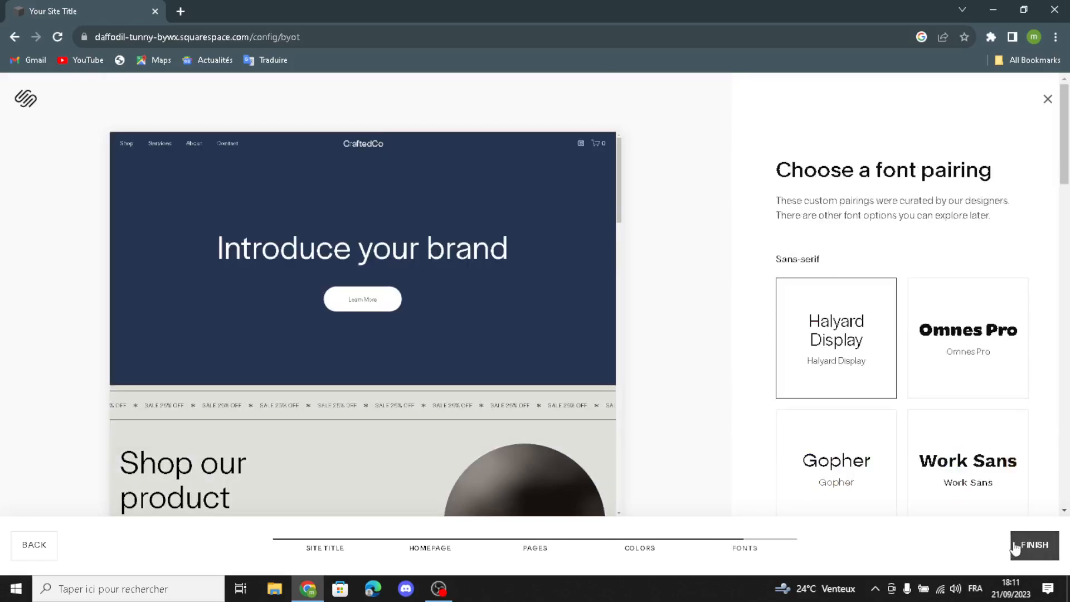
left_click(951, 468)
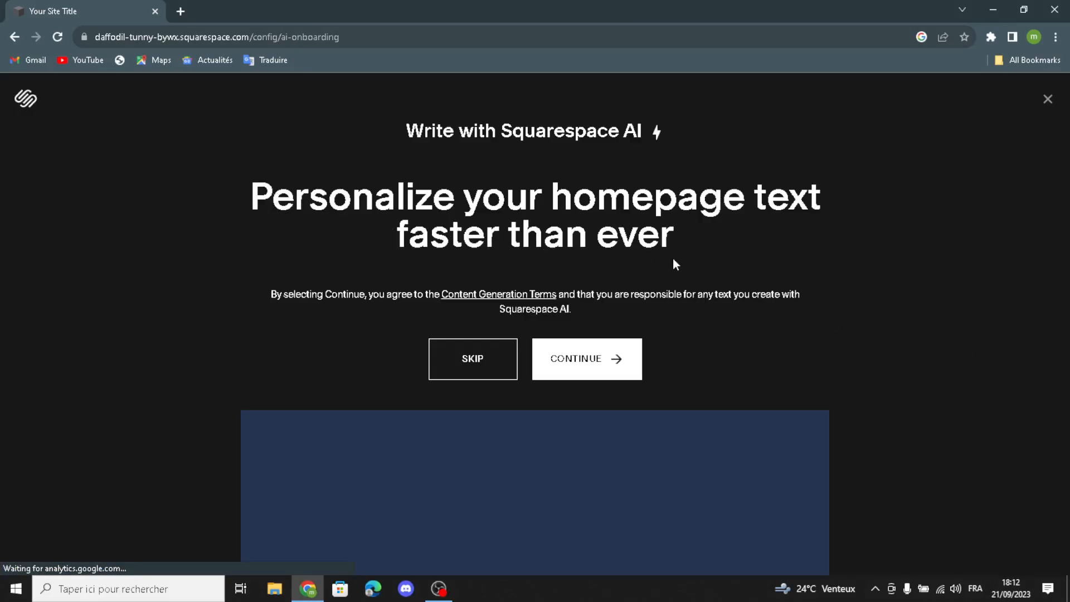
Skip the Squarespace AI homepage text personalization and go to the site dashboard
left_click(590, 378)
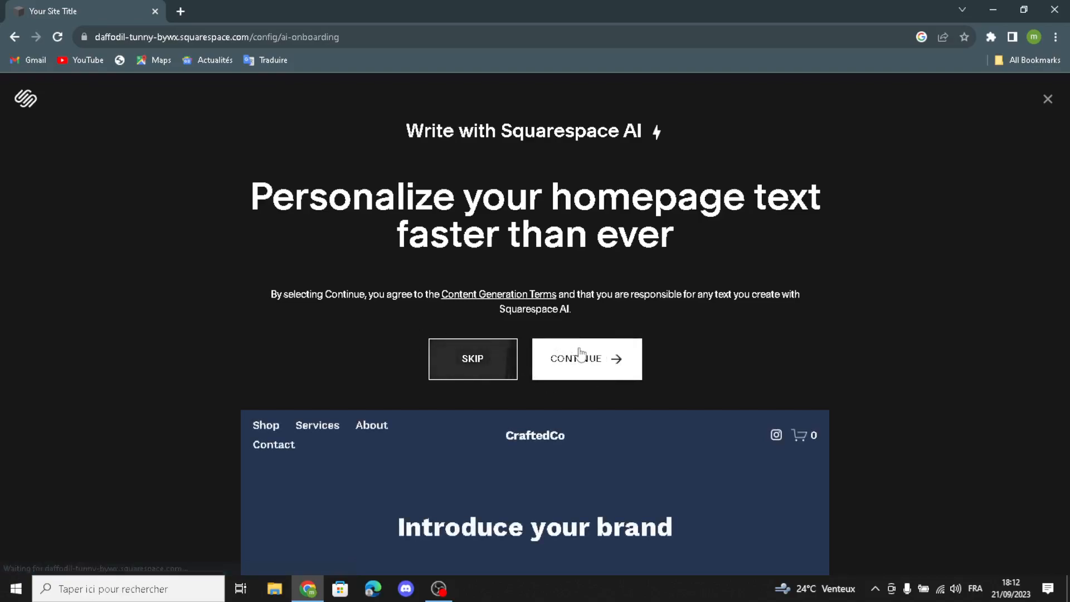
left_click(489, 371)
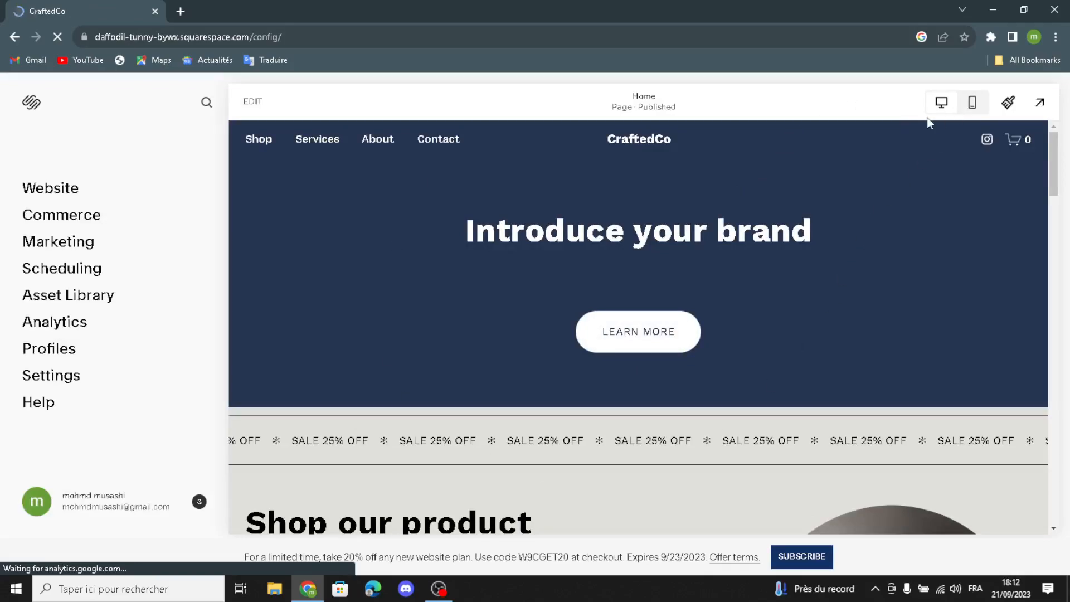
Preview the CraftedCo homepage in desktop and mobile view, and return to desktop view
scroll(815, 324, "down", 4)
scroll(823, 316, "up", 5)
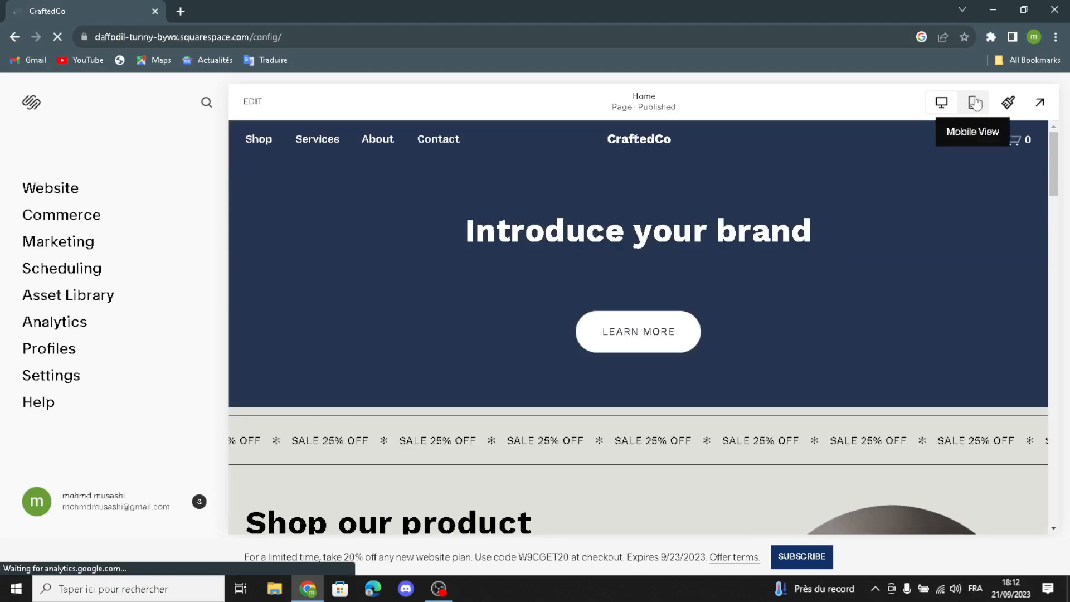
scroll(680, 346, "down", 4)
scroll(691, 329, "up", 4)
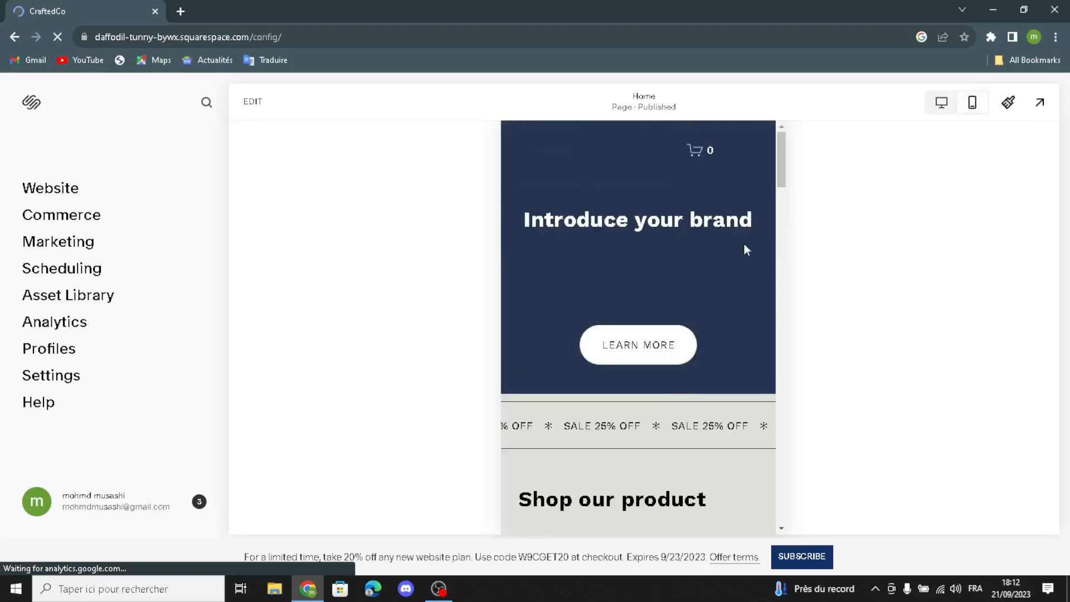
left_click(940, 102)
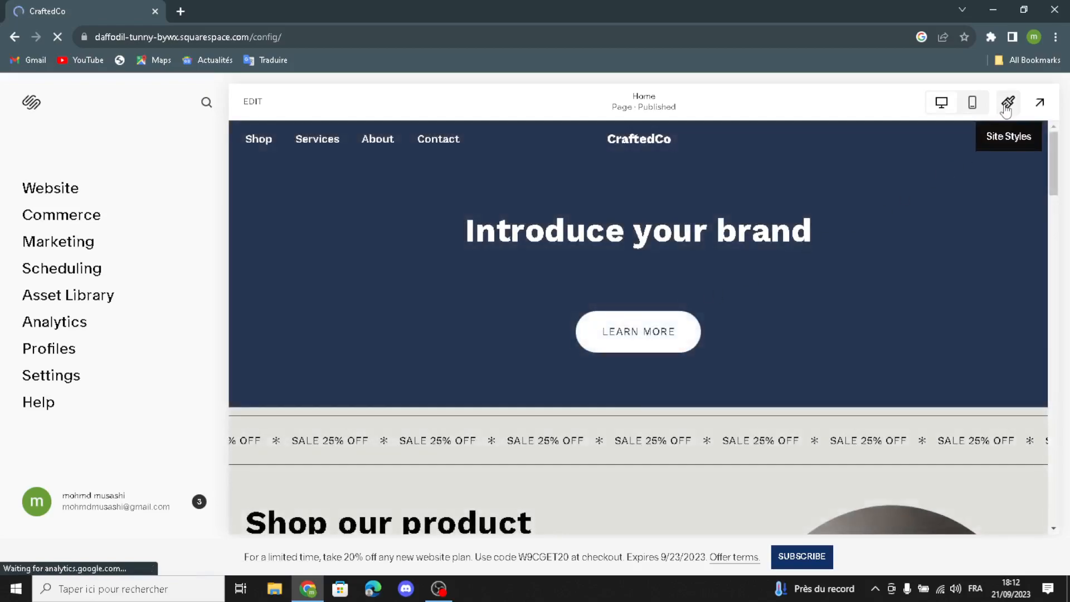
Review the font pack, base size and global text styles in Site Styles, and open the color settings
left_click(1007, 105)
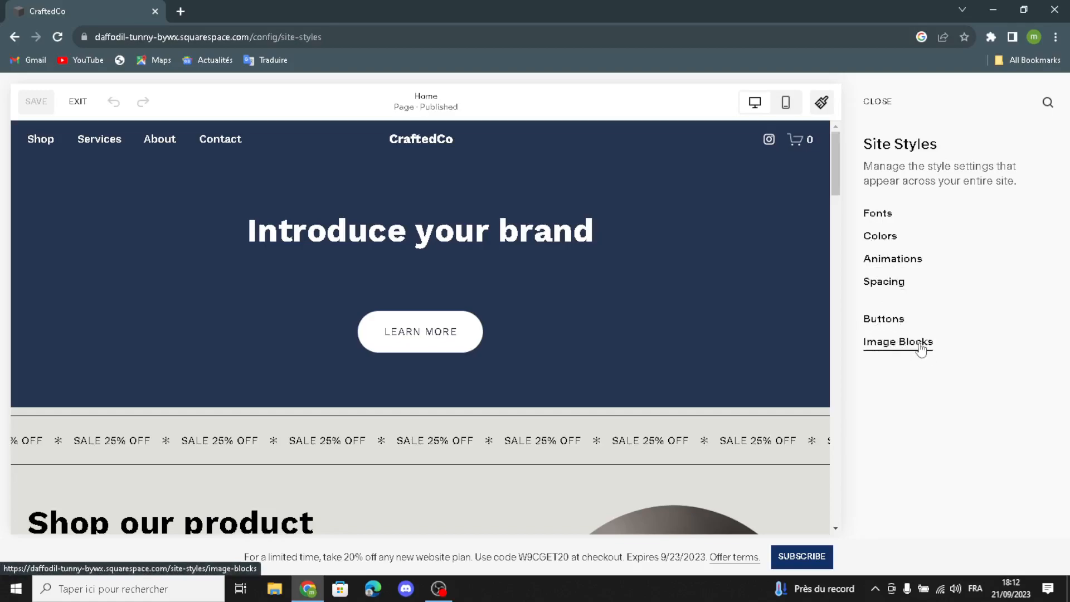
left_click(882, 218)
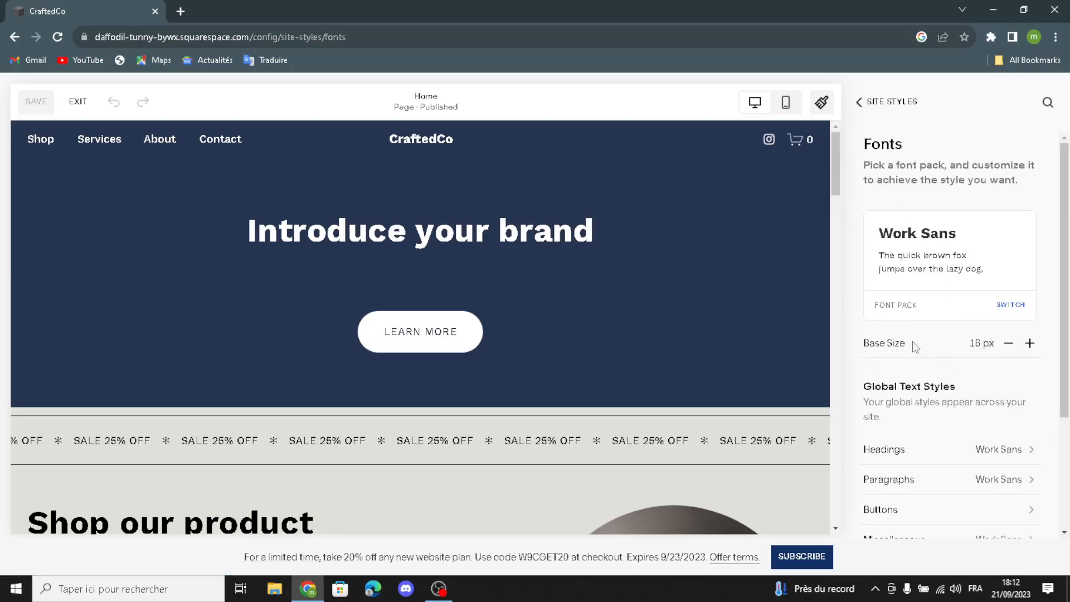
scroll(955, 444, "down", 1)
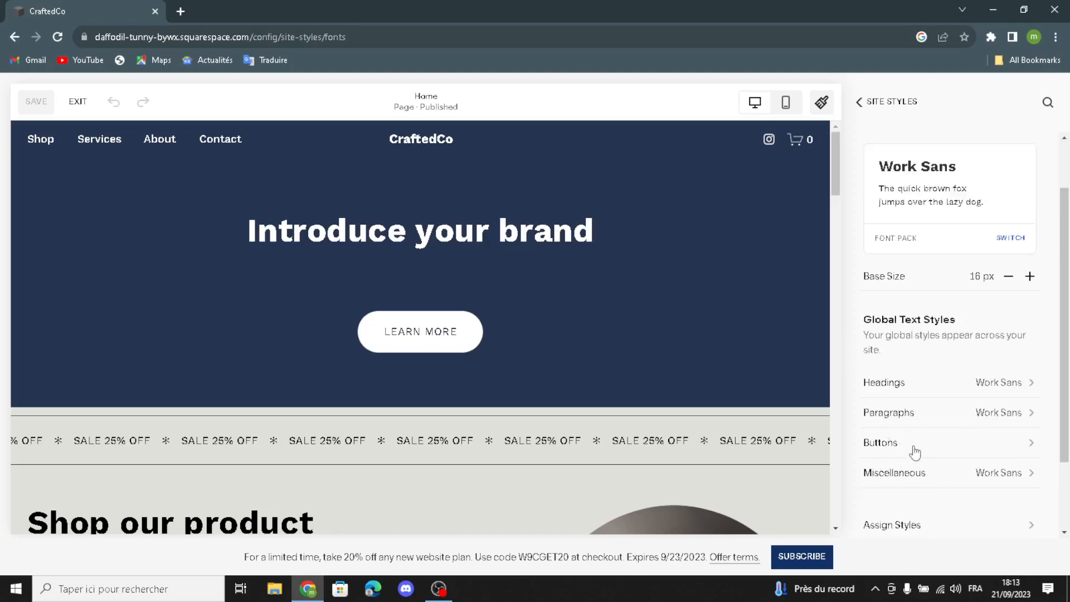
scroll(912, 453, "down", 2)
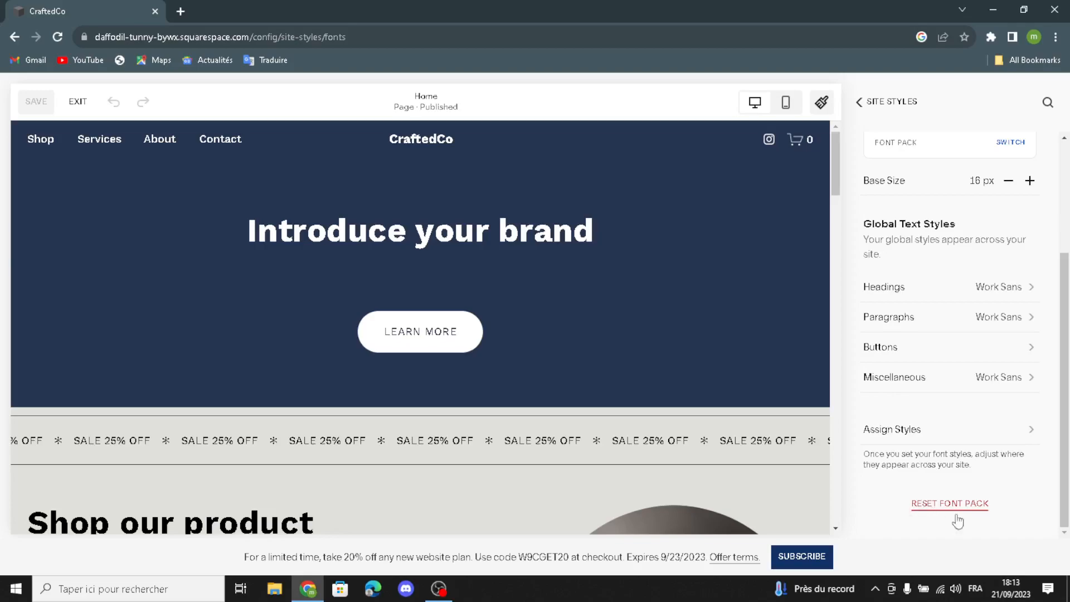
left_click(860, 102)
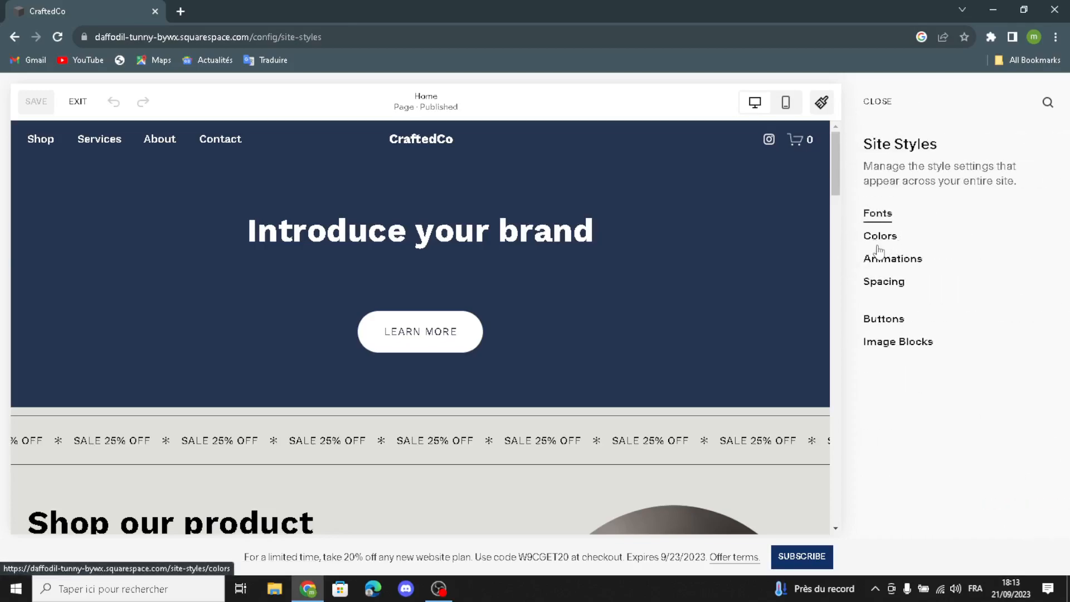
left_click(878, 250)
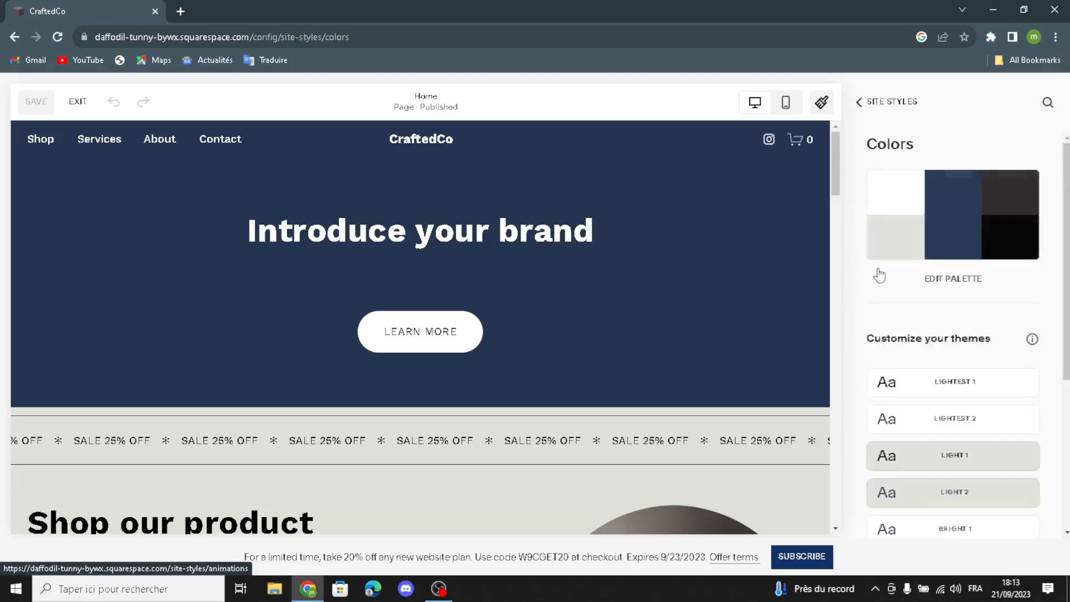
Review the color options of the Bright 2 theme, including the site title color picker, and return to the Site Styles overview
scroll(907, 397, "down", 5)
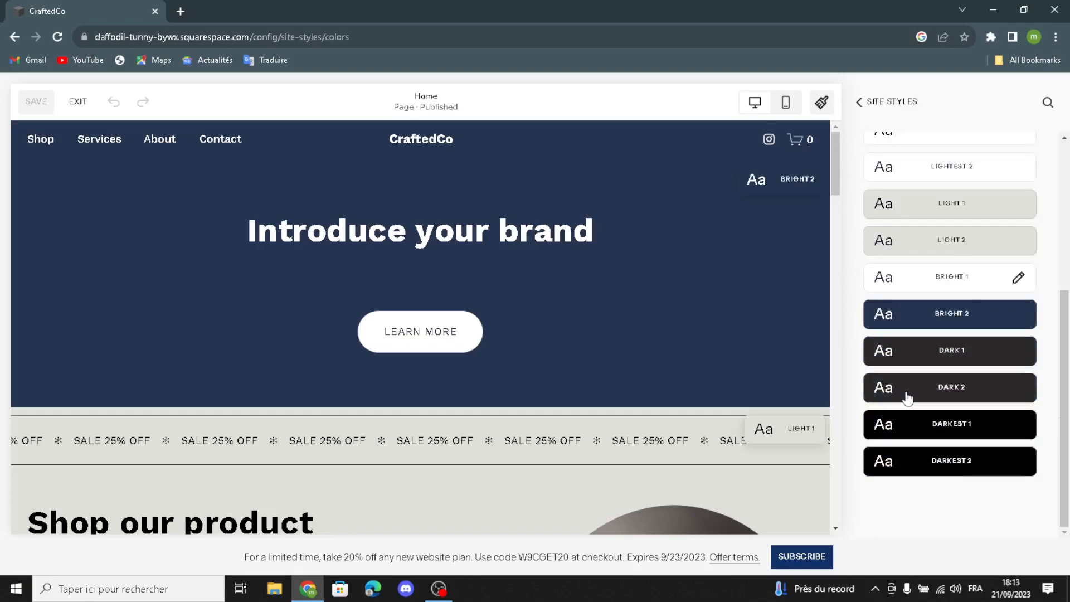
left_click(931, 322)
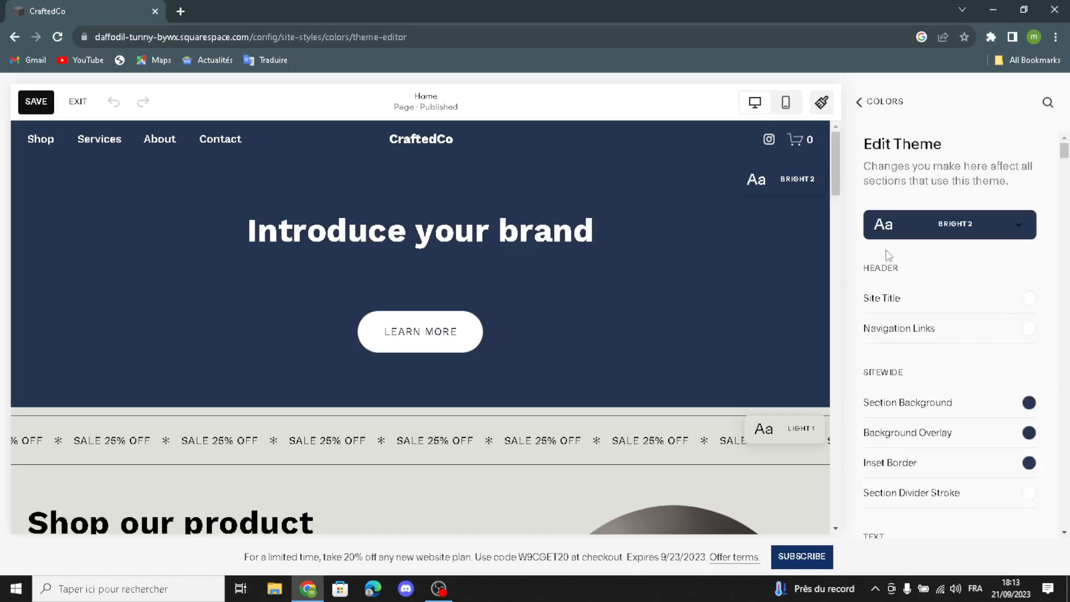
left_click(945, 289)
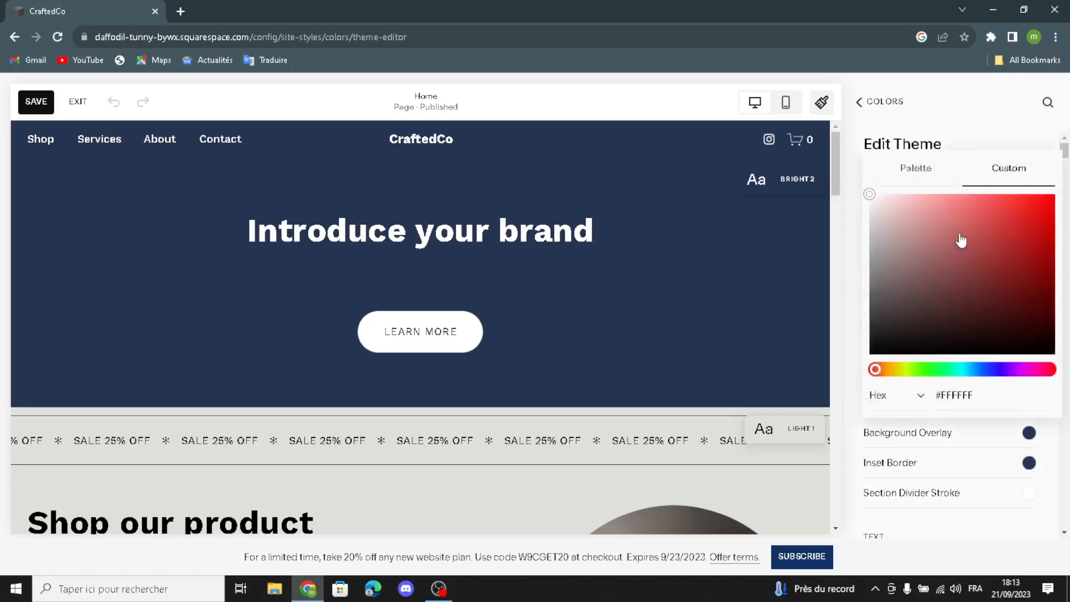
left_click(861, 313)
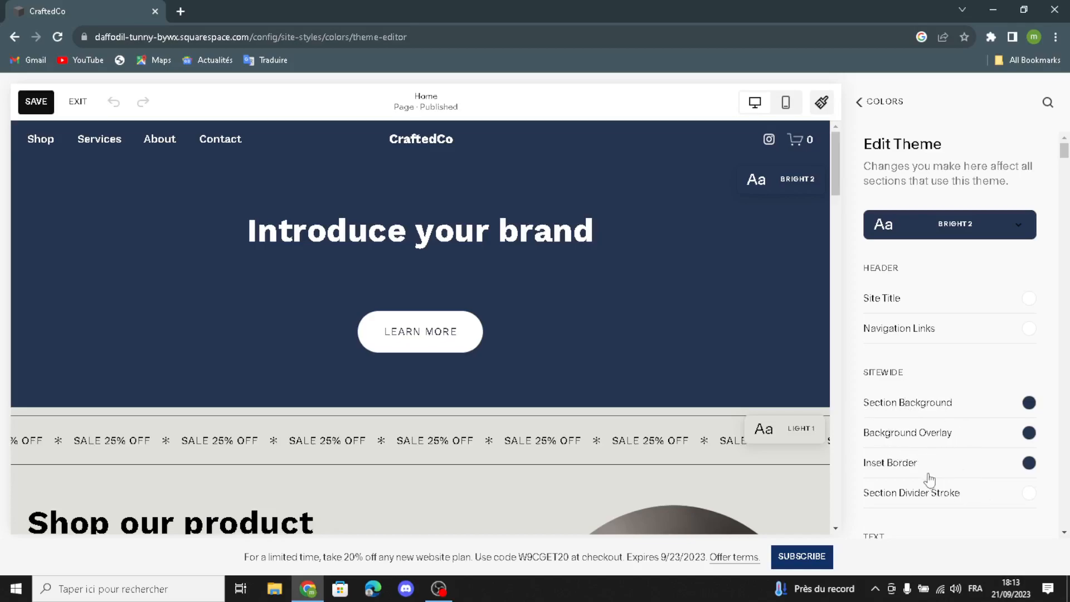
scroll(913, 457, "down", 1)
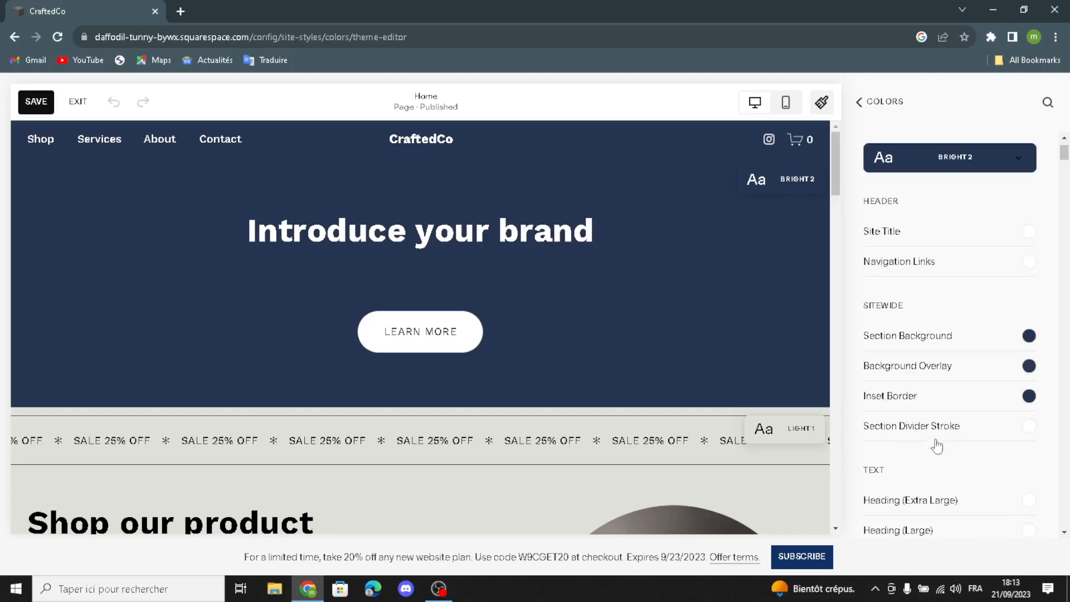
scroll(925, 468, "down", 1)
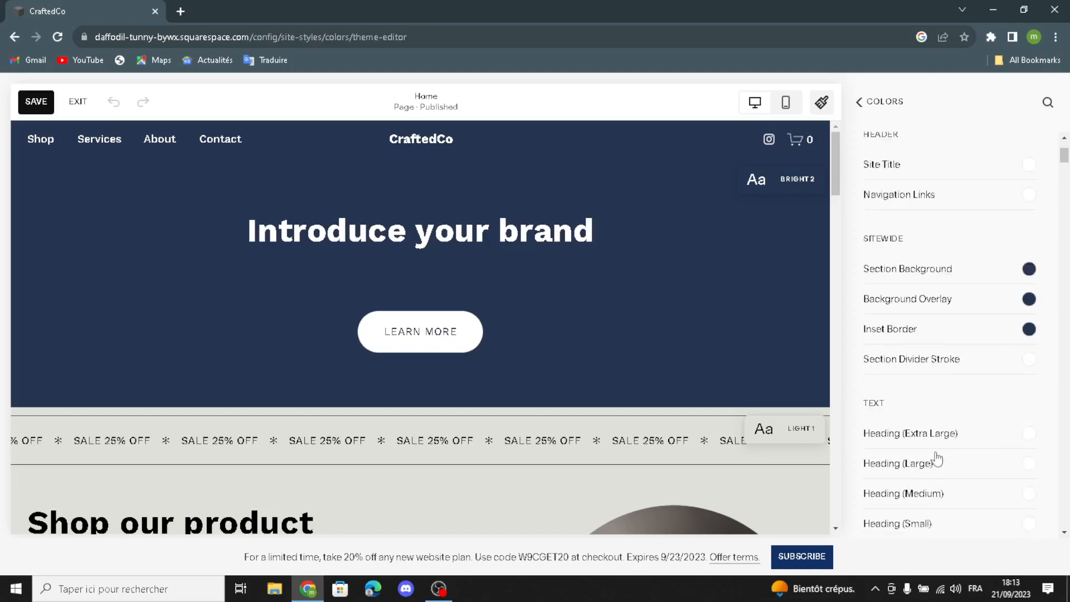
scroll(953, 461, "down", 2)
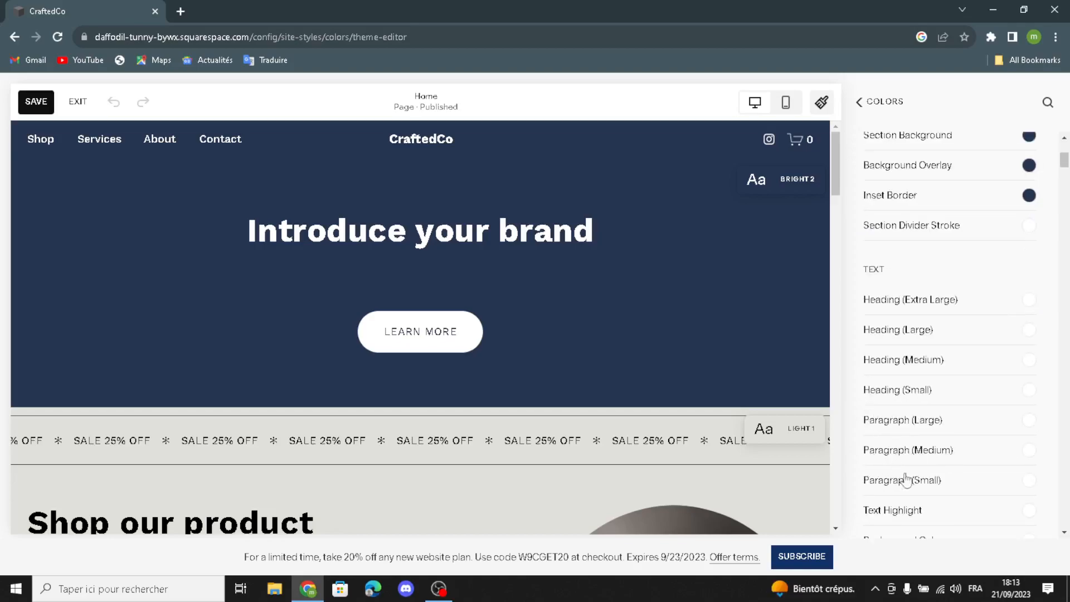
scroll(925, 507, "down", 2)
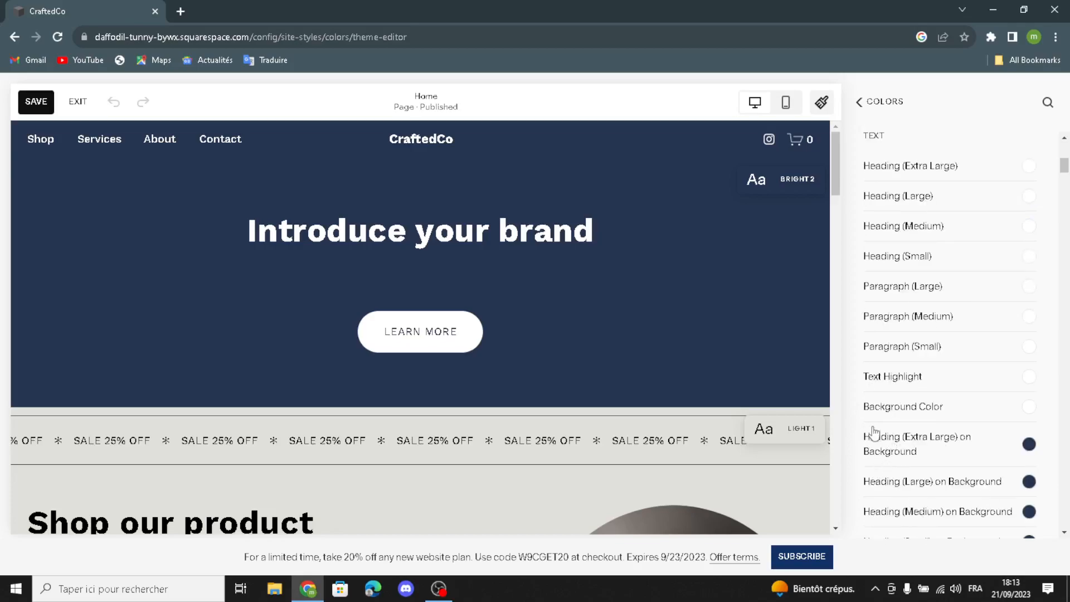
left_click(855, 103)
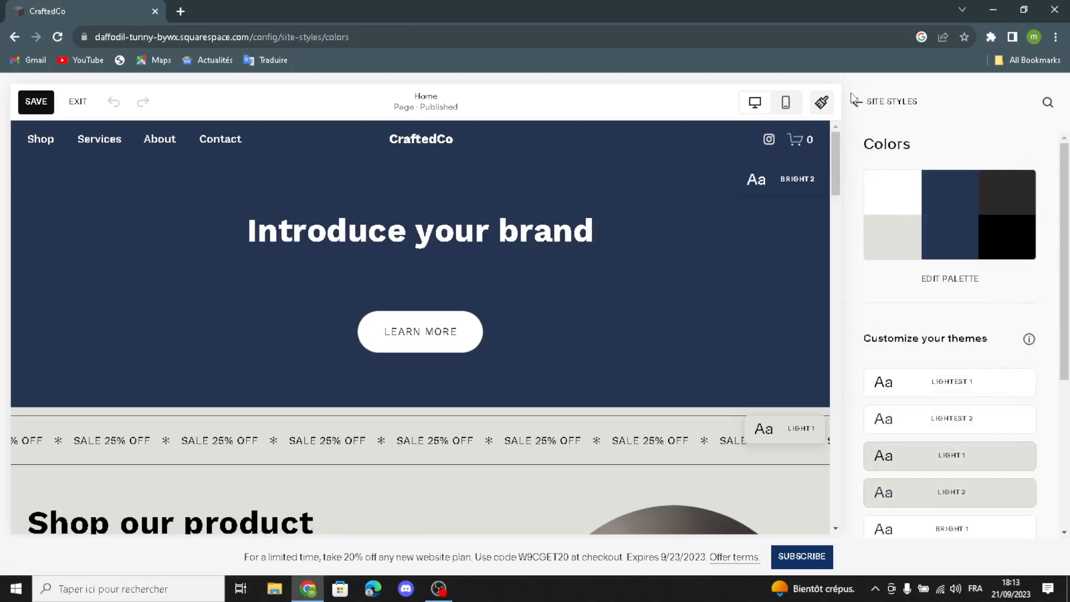
left_click(857, 103)
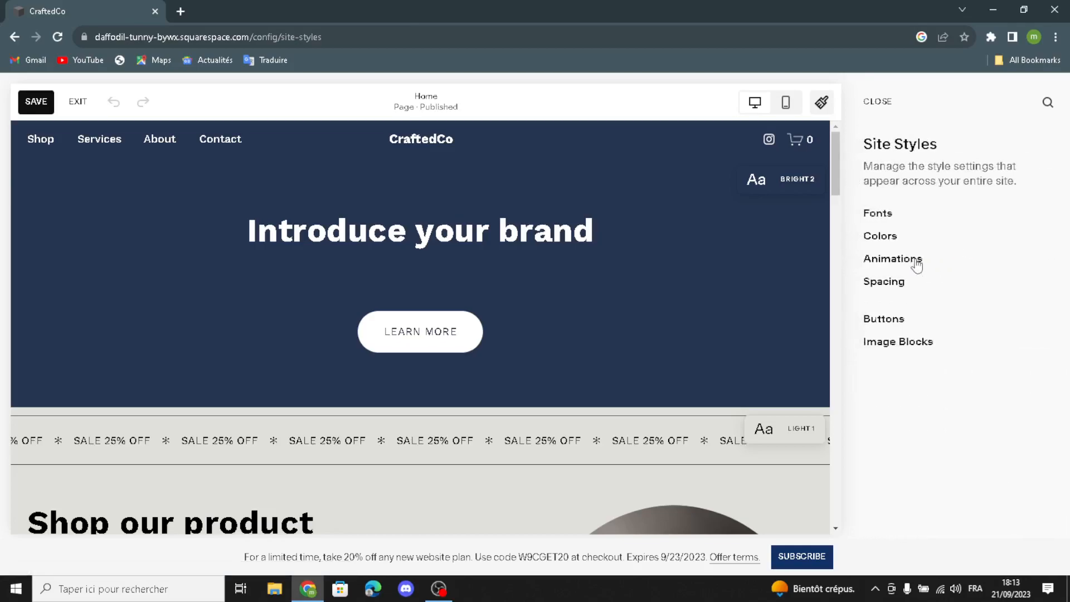
Review the site's animation styles and speeds, and its page width and margin spacing settings
left_click(893, 259)
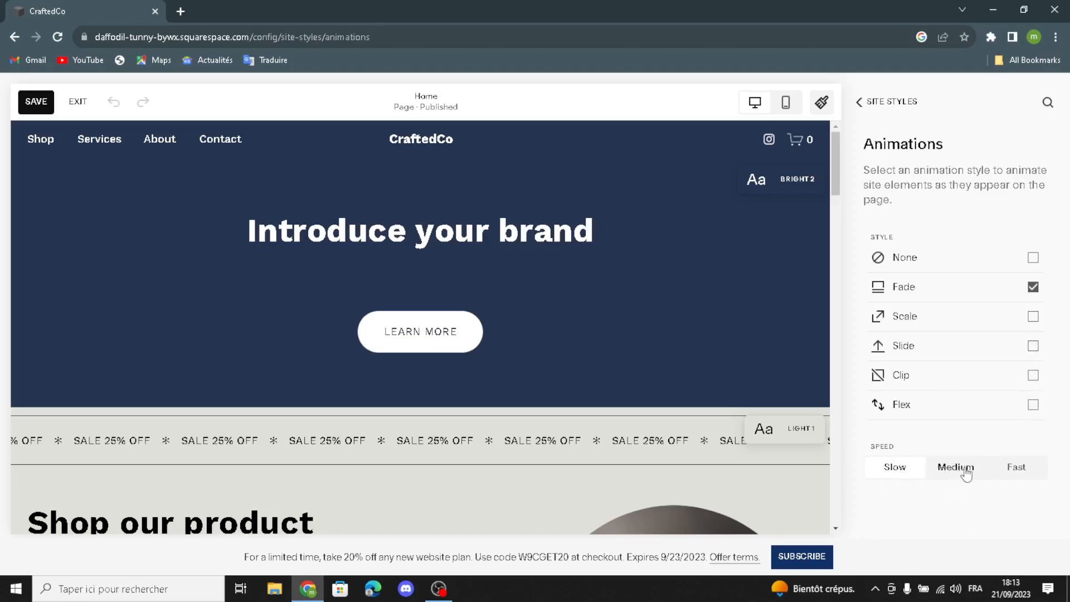
left_click(886, 102)
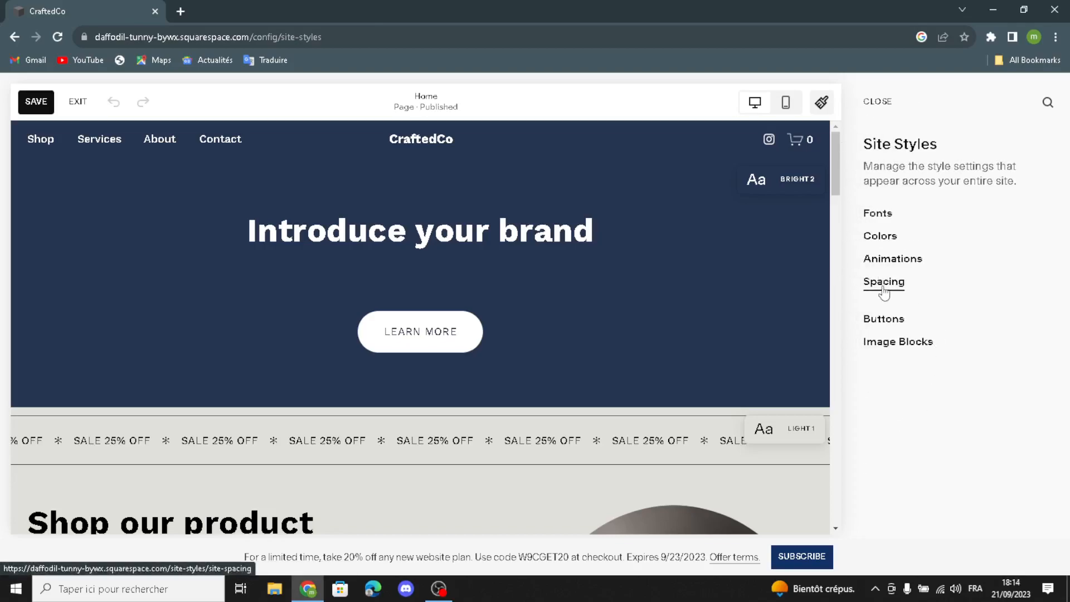
left_click(883, 284)
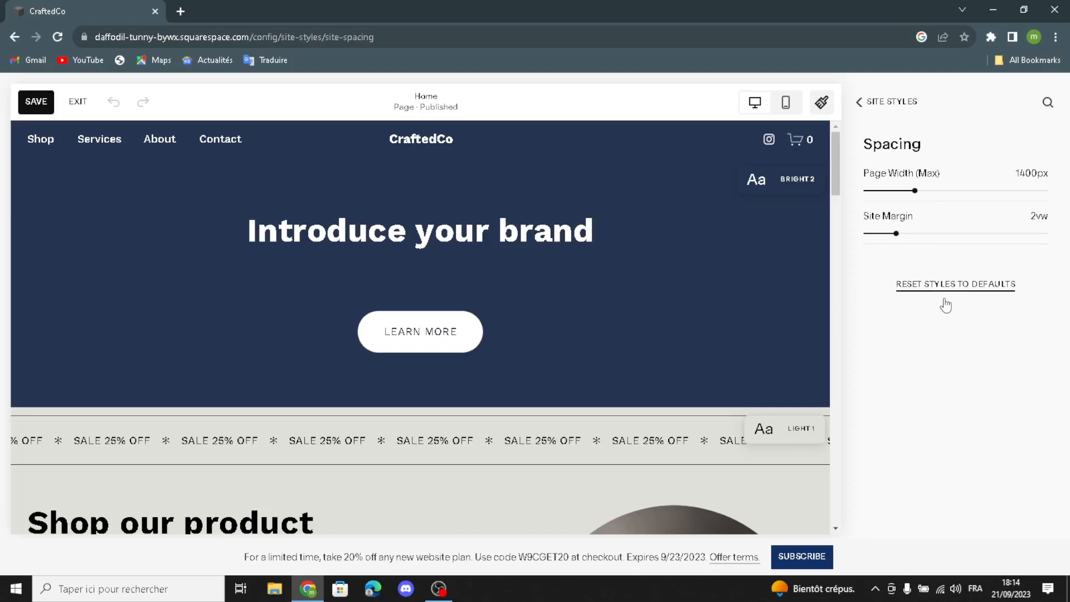
left_click(857, 102)
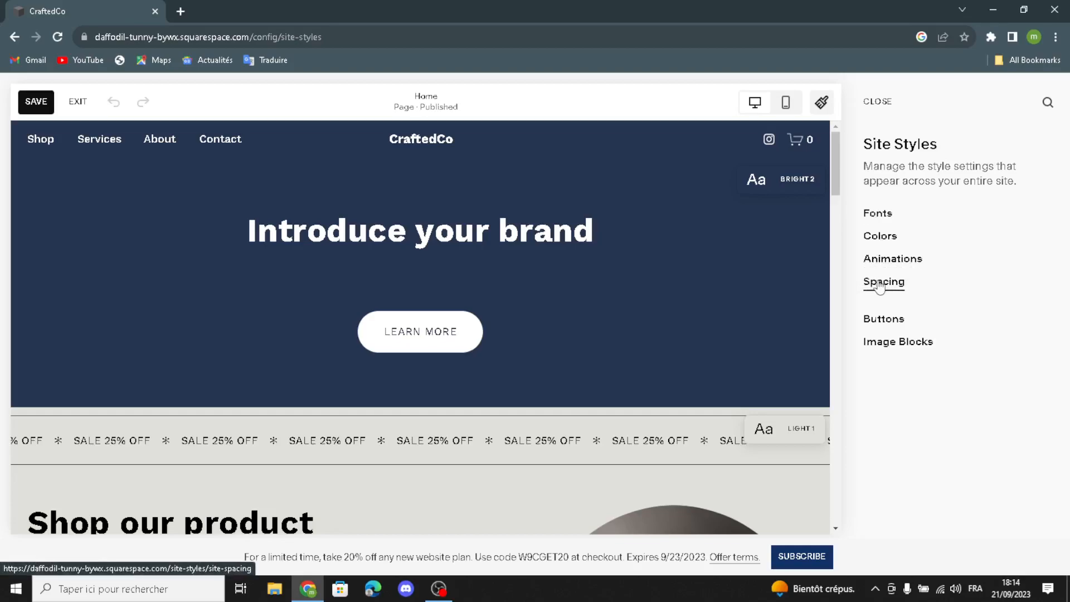
Review the button and image block style settings, and close Site Styles
left_click(886, 321)
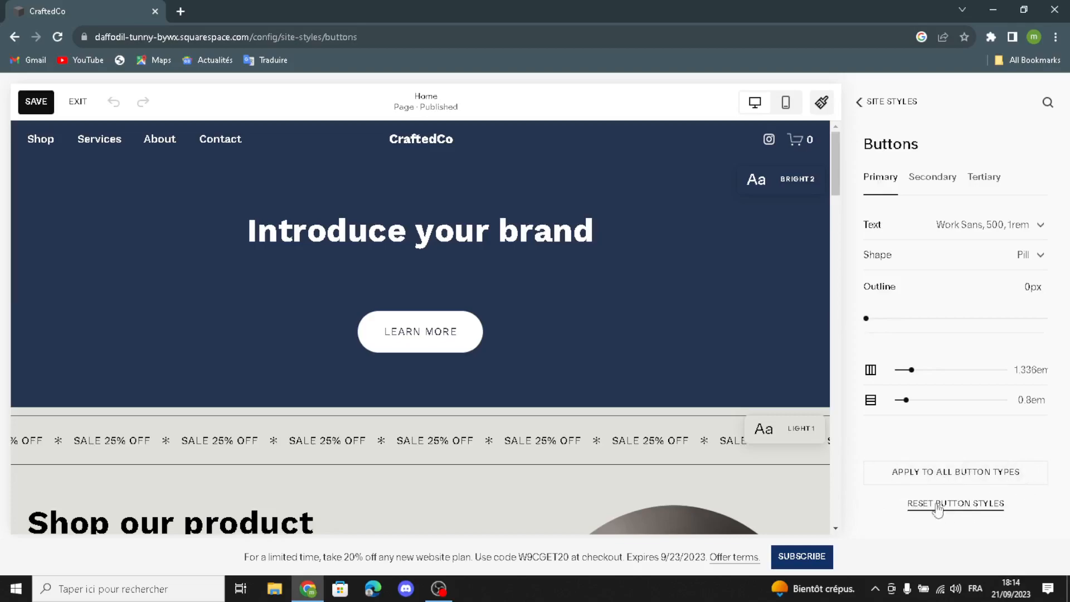
left_click(857, 102)
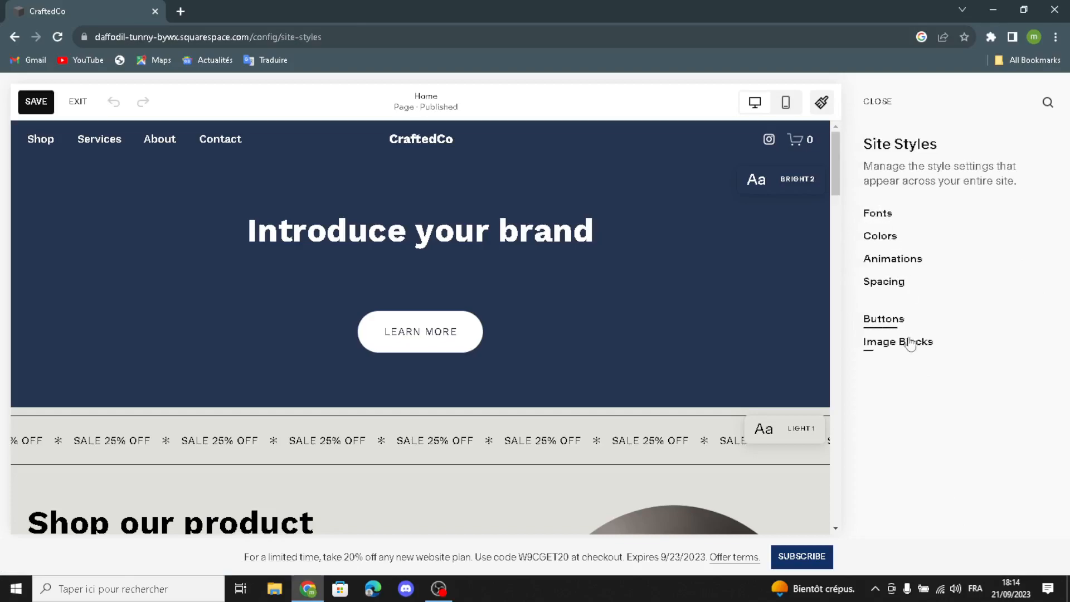
left_click(908, 341)
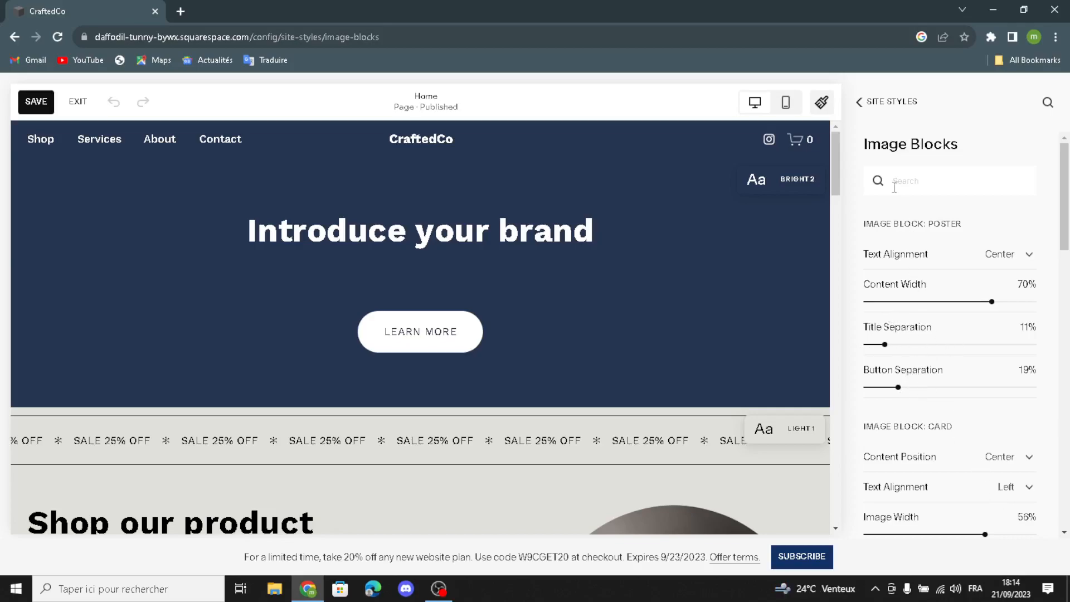
left_click(861, 107)
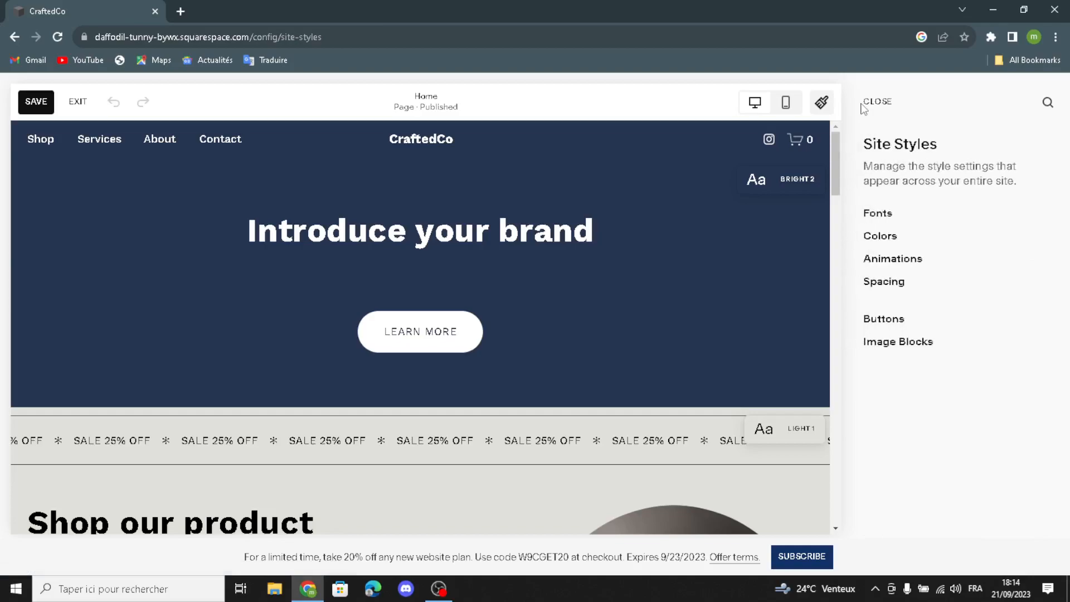
left_click(864, 105)
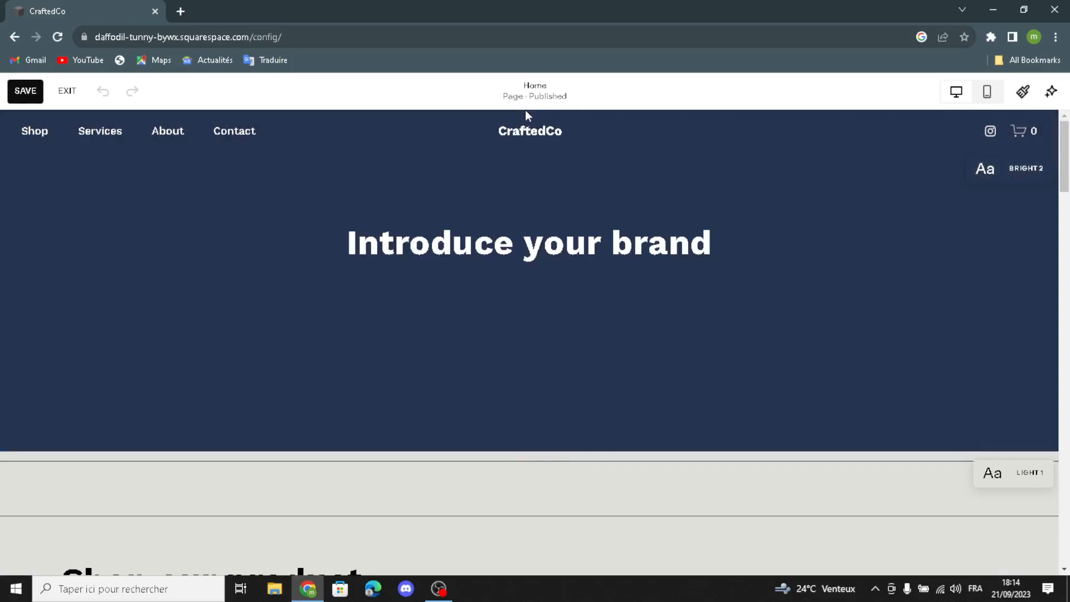
Open the site header for editing and review its site title, logo and mobile logo options
left_click(526, 123)
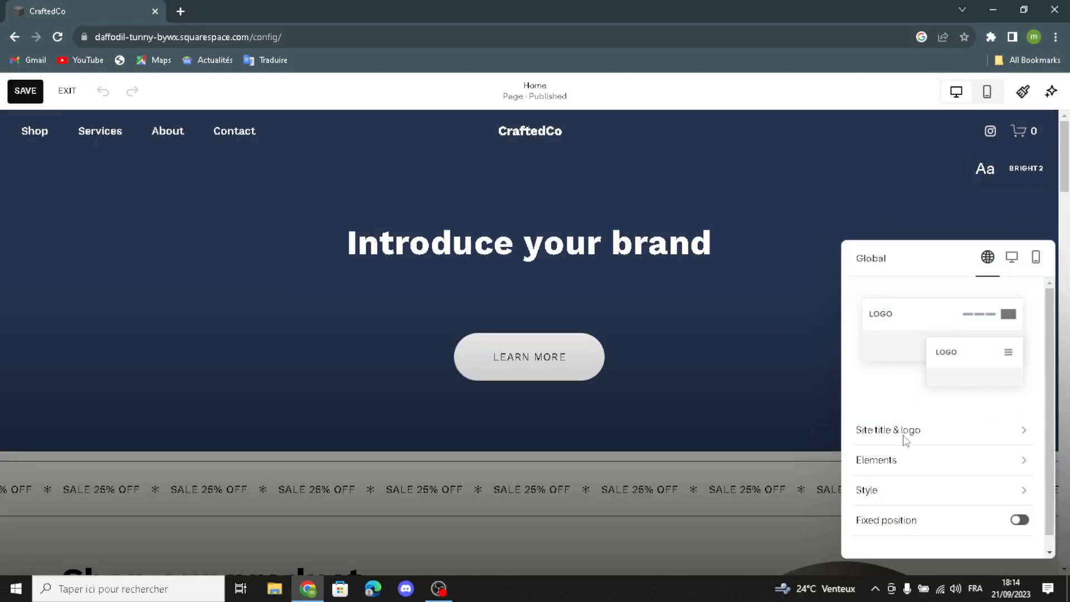
left_click(905, 437)
left_click(942, 393)
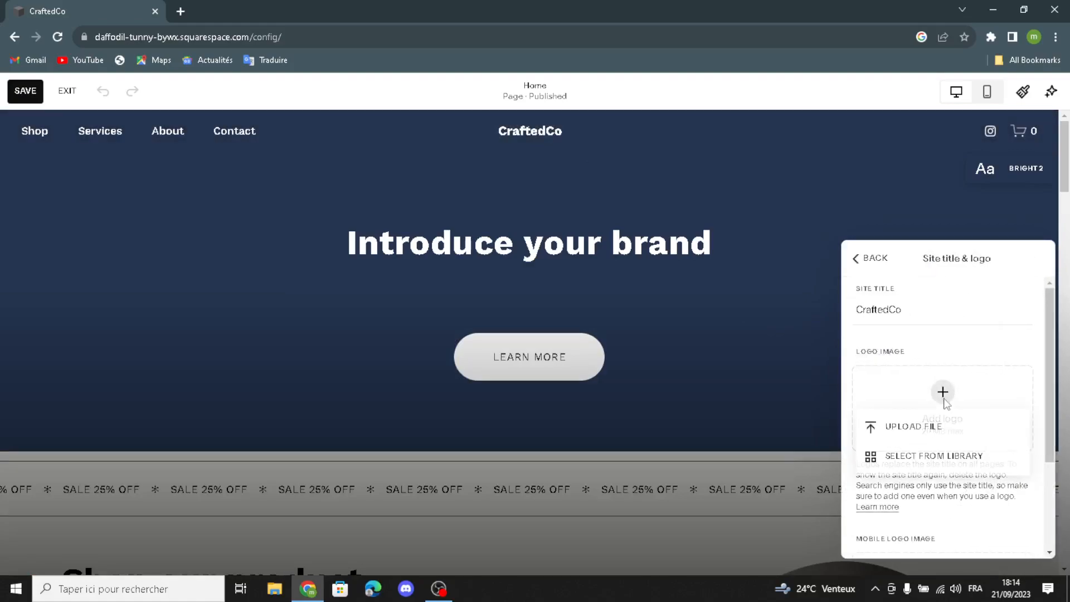
left_click(925, 348)
left_click_drag(901, 309, 921, 296)
scroll(884, 423, "down", 3)
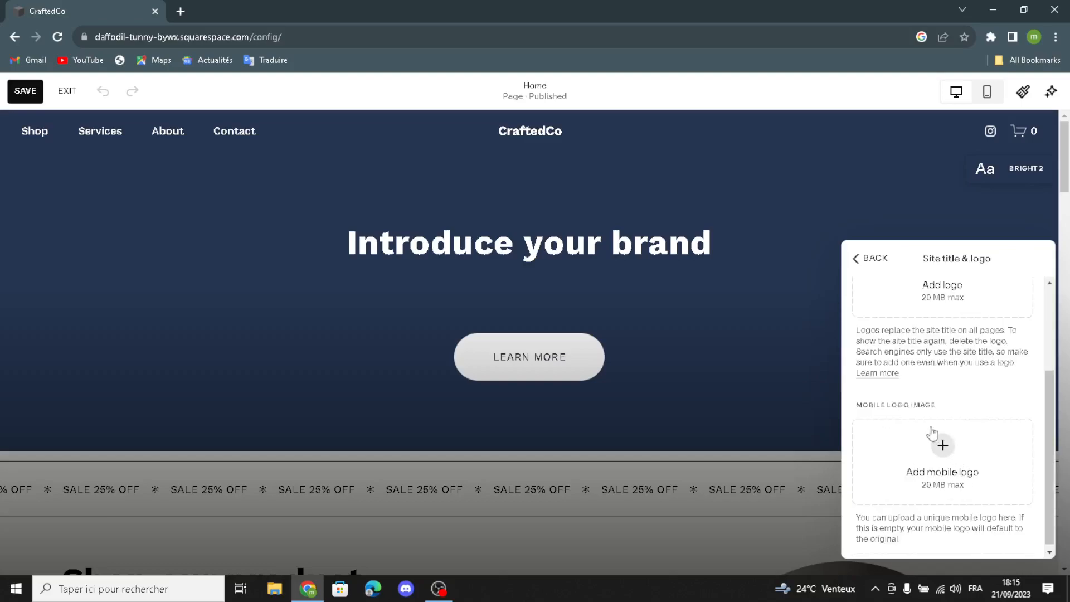
left_click(882, 261)
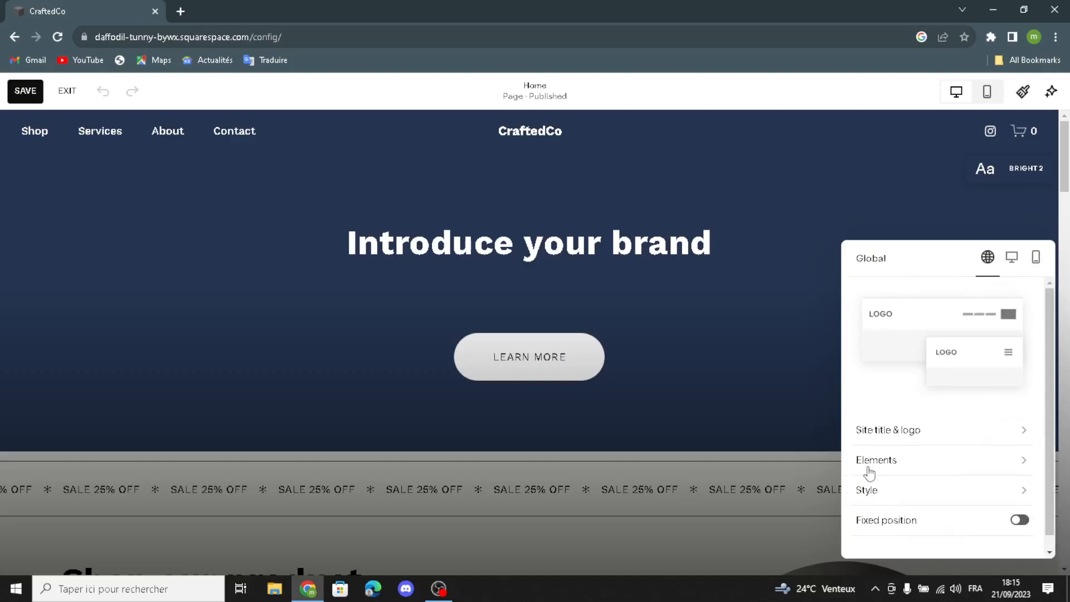
Enable the Get Started button in the site header's elements
left_click(869, 460)
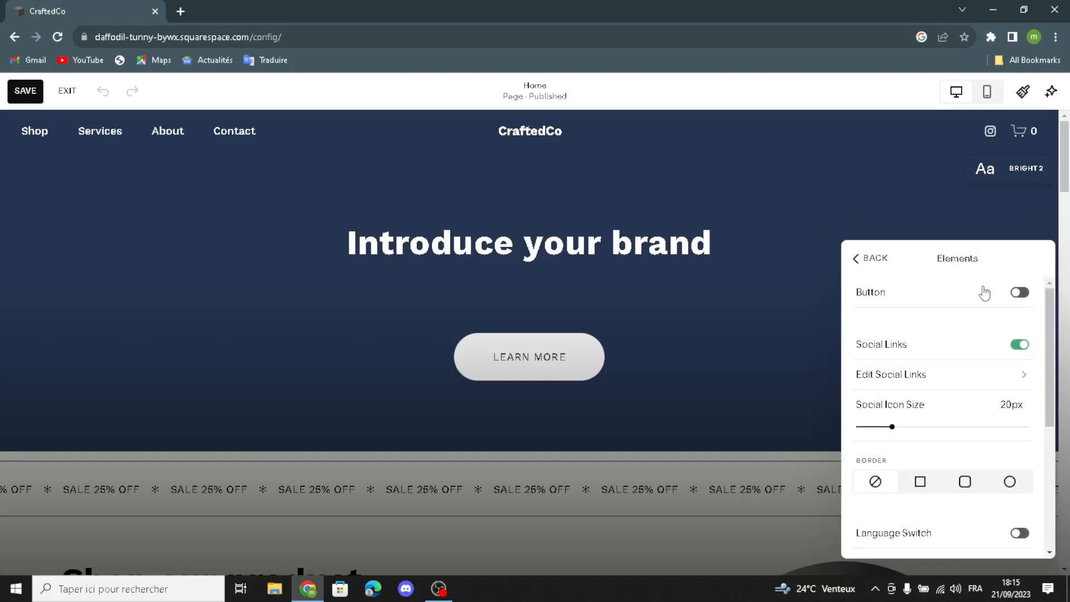
left_click_drag(934, 316, 964, 322)
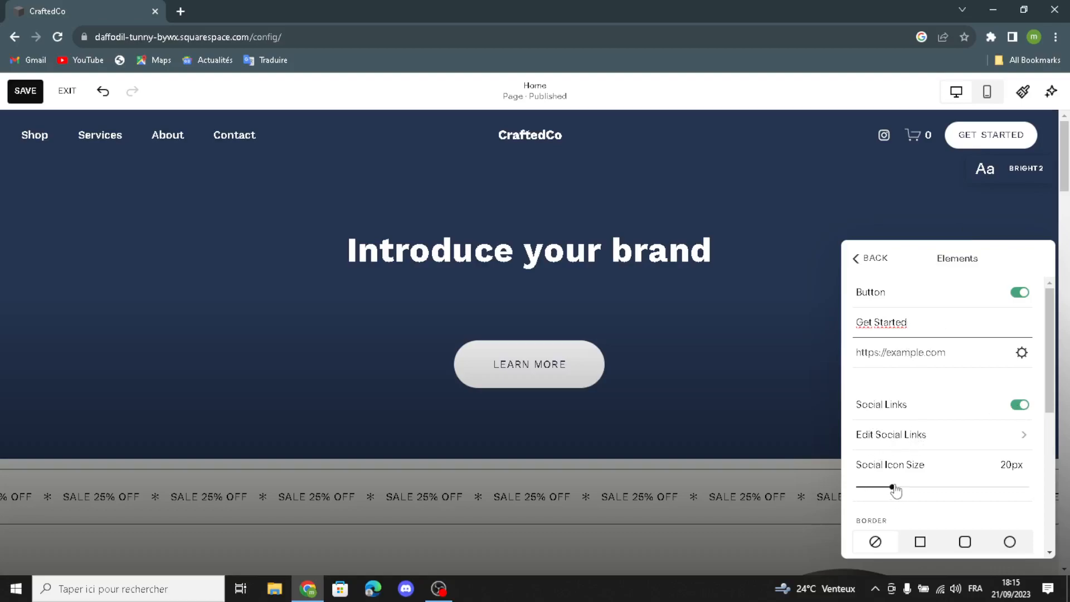
Change the header's cart icon to the solid shopping bag and turn off showing "0" in the empty cart
scroll(894, 487, "down", 3)
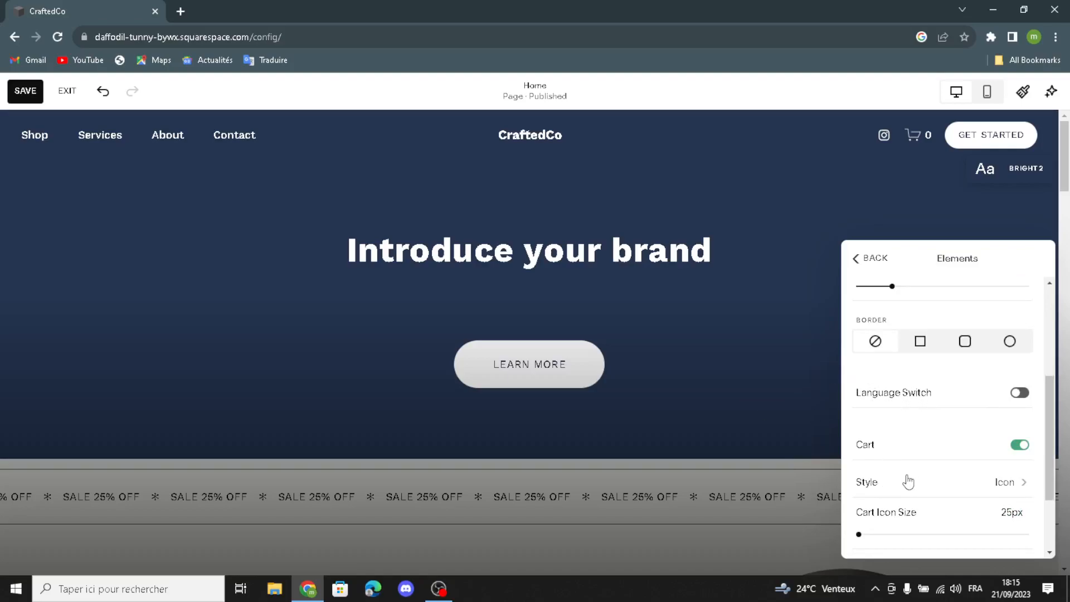
left_click(934, 480)
left_click(876, 334)
left_click(869, 258)
scroll(929, 458, "down", 5)
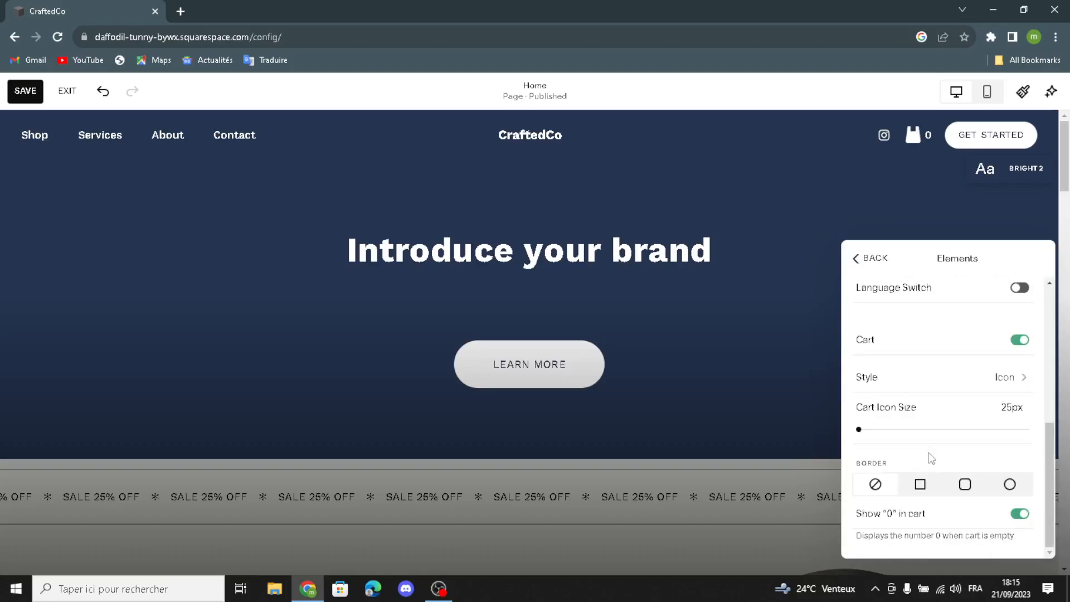
left_click(1020, 514)
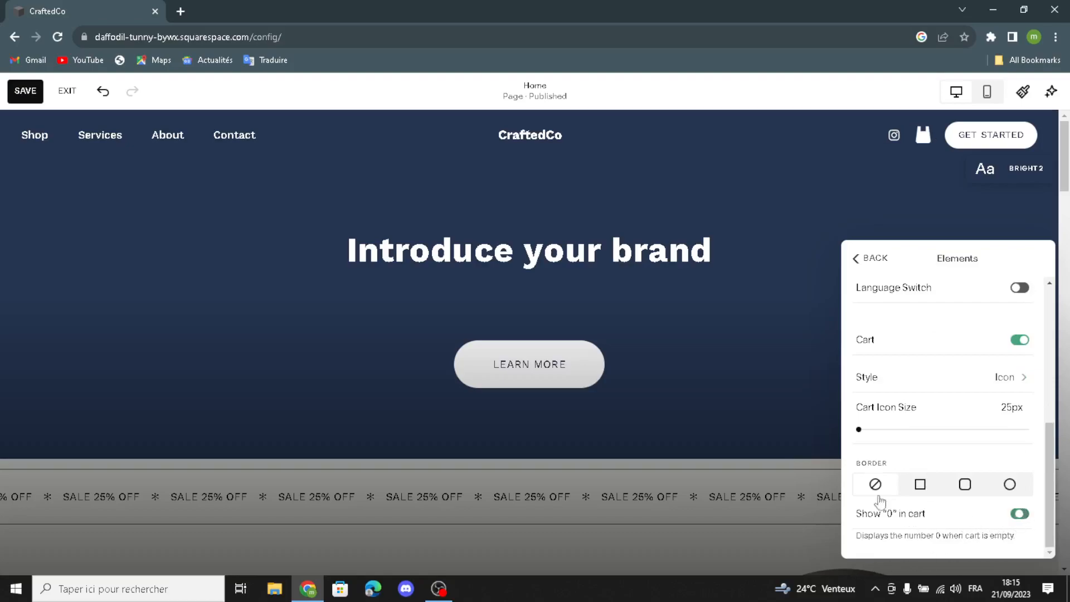
left_click(856, 259)
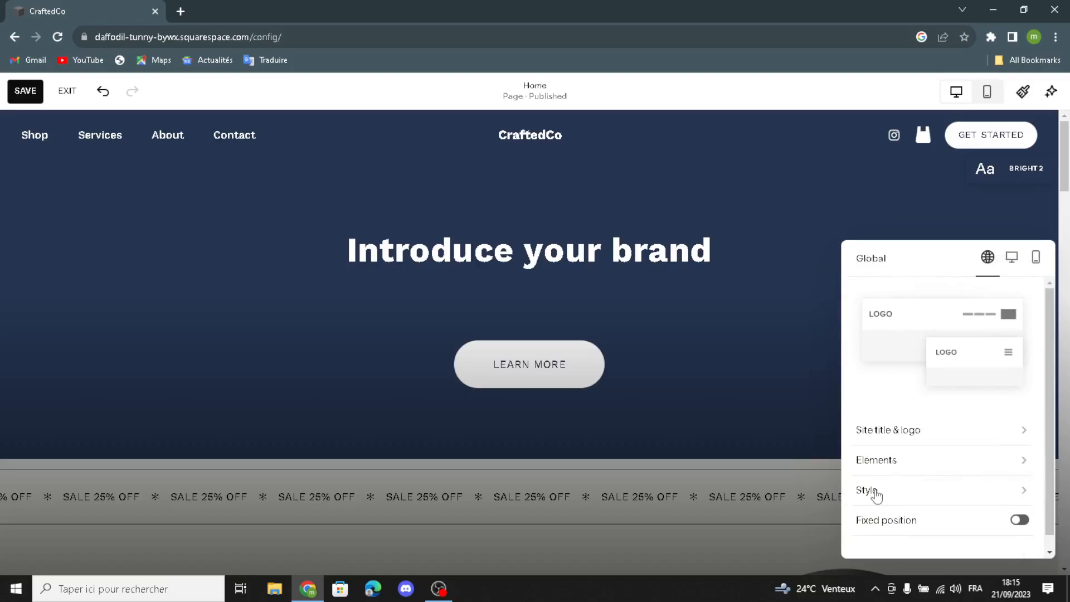
Review the site header's style options and leave the header editor
left_click(876, 491)
left_click(988, 337)
left_click(988, 337)
left_click(862, 265)
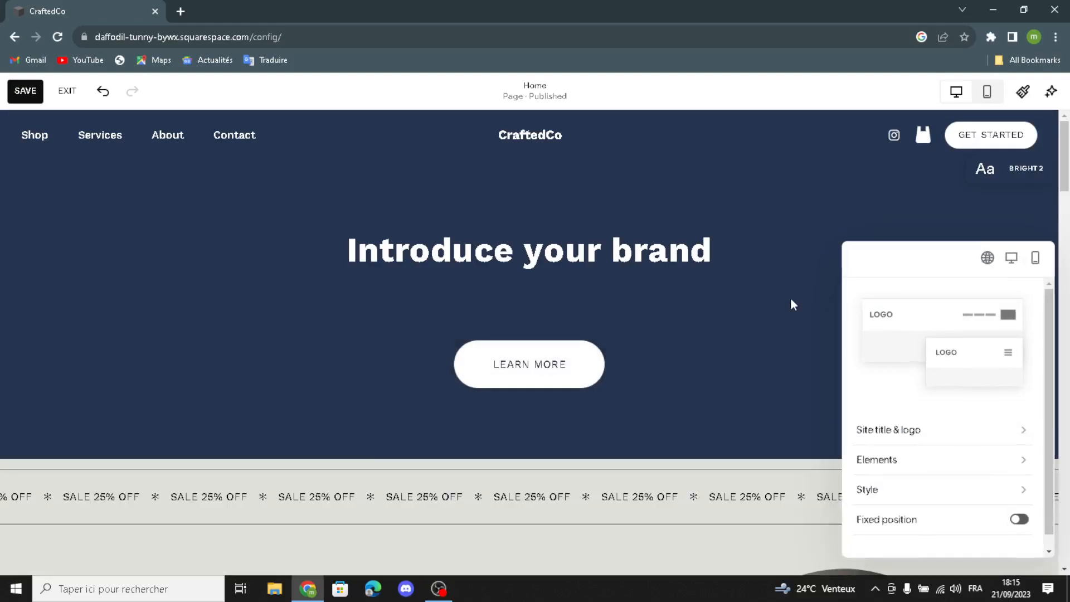
left_click(793, 297)
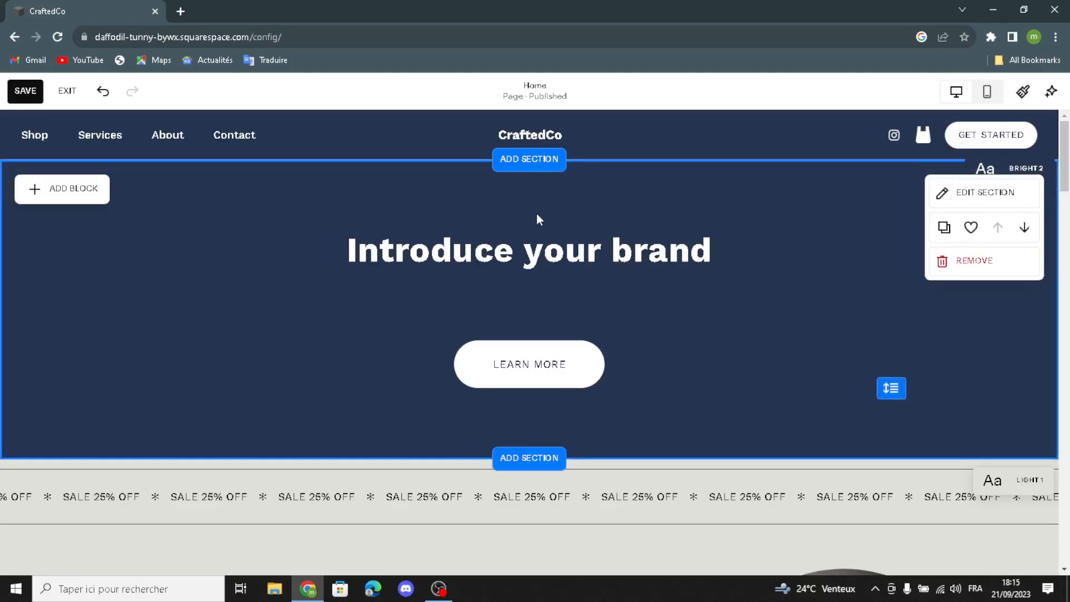
Look through the section templates and the block types available for the homepage's intro section, and close both lists
left_click(519, 164)
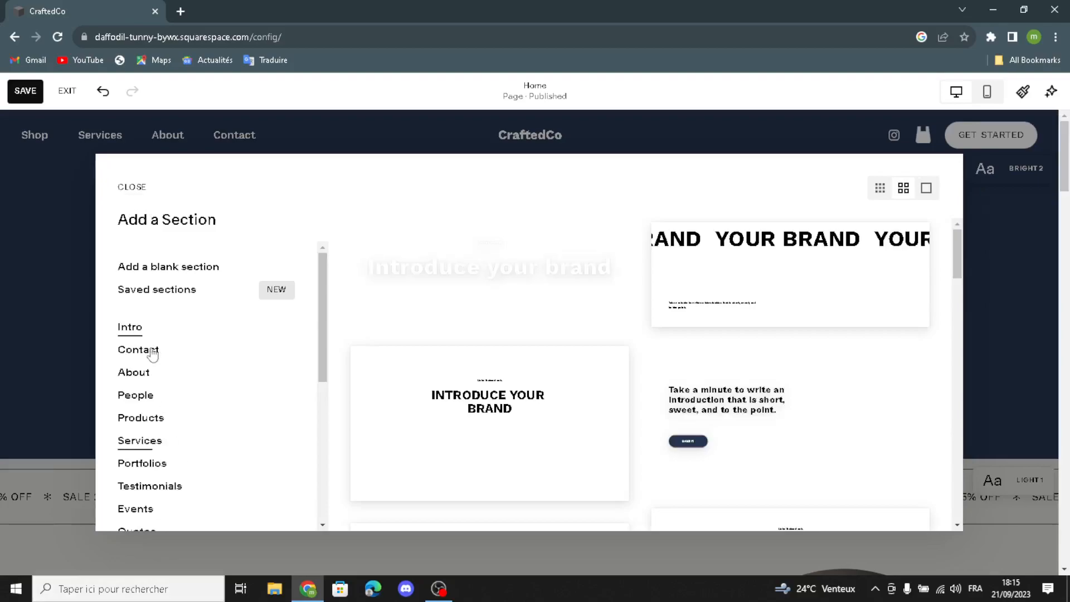
key("Escape")
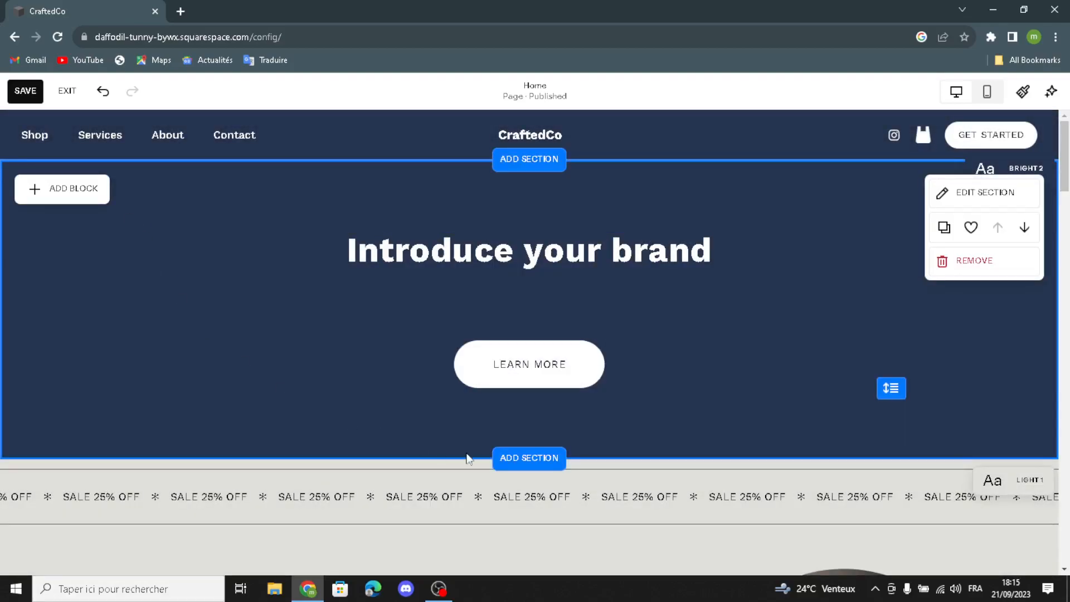
left_click(86, 196)
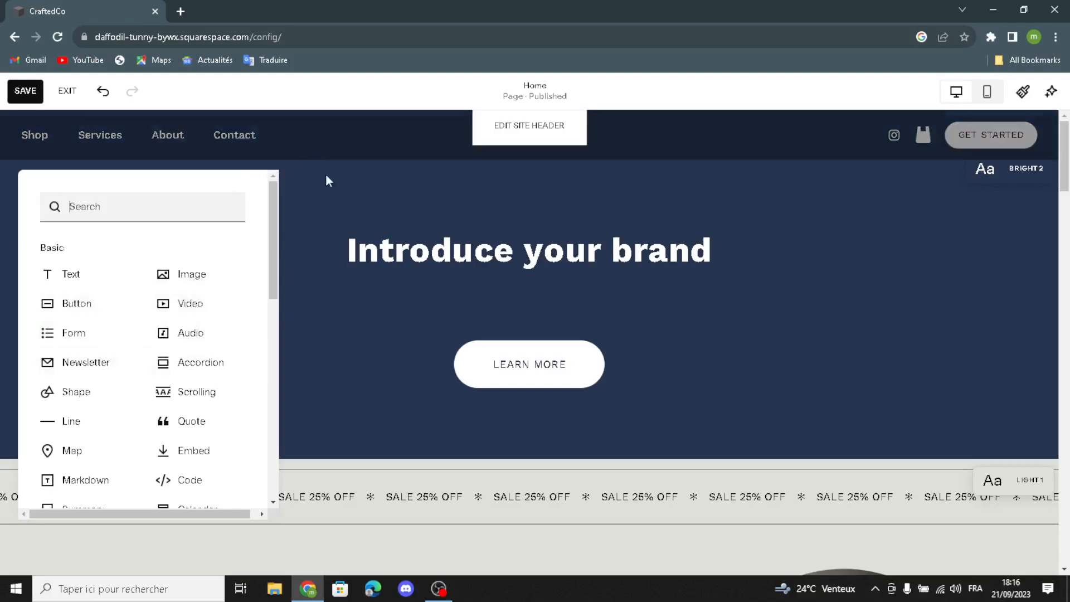
left_click(336, 190)
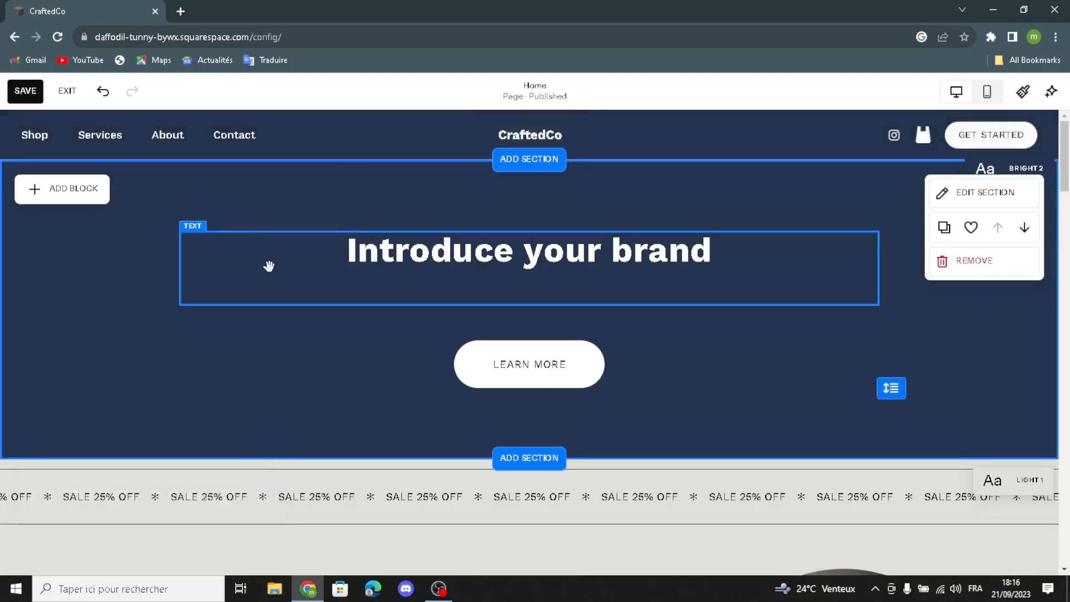
Review the text formatting options of the "Introduce your brand" heading and leave the text editor
left_click(422, 254)
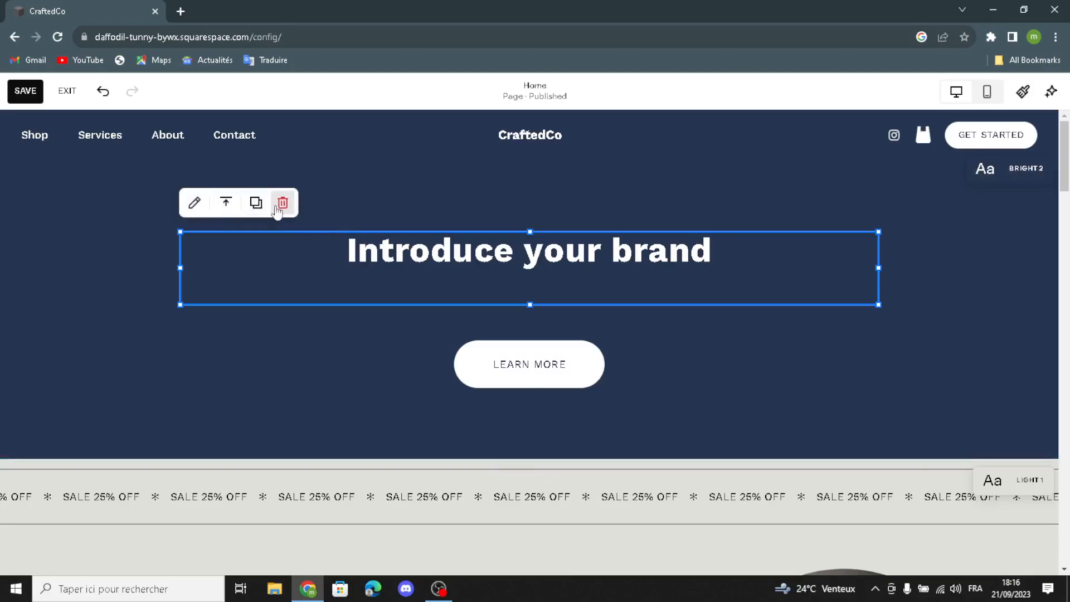
left_click(195, 204)
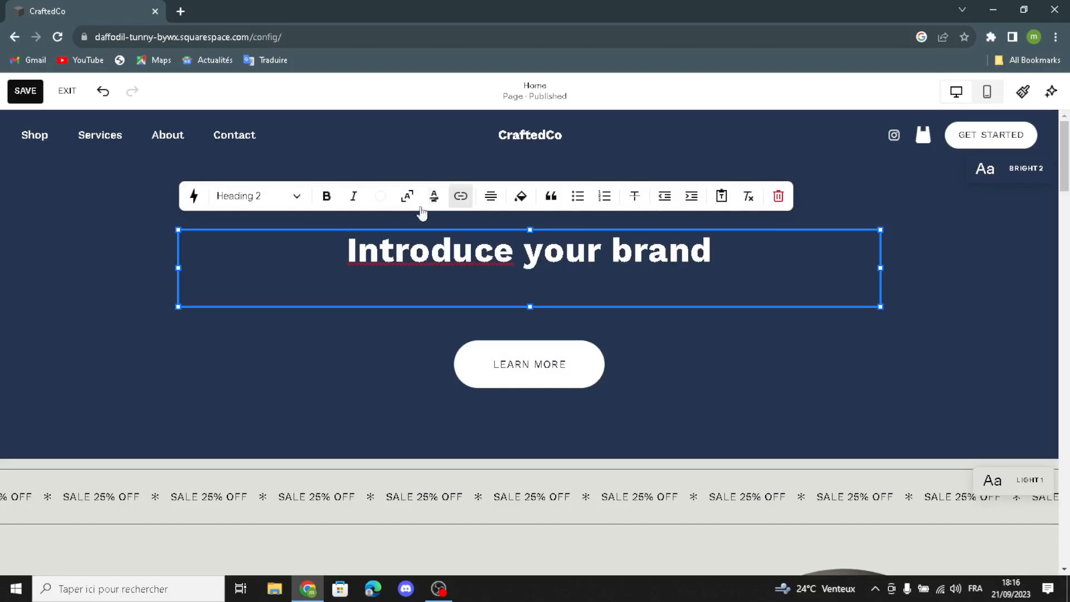
left_click(774, 161)
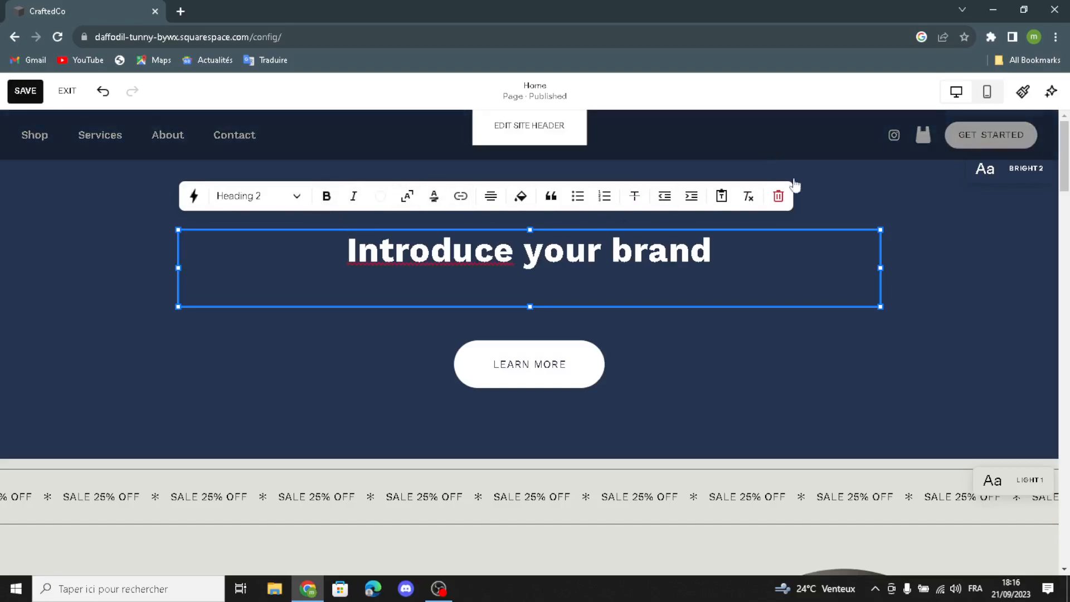
left_click(810, 190)
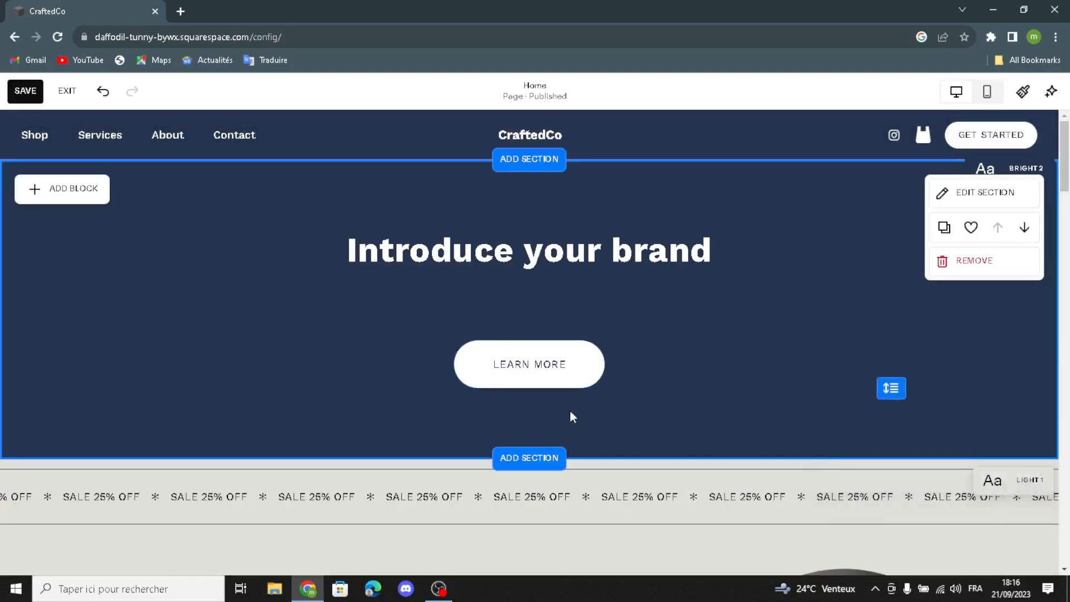
Review the text and link settings of the intro section's Learn More button and close them
left_click(556, 368)
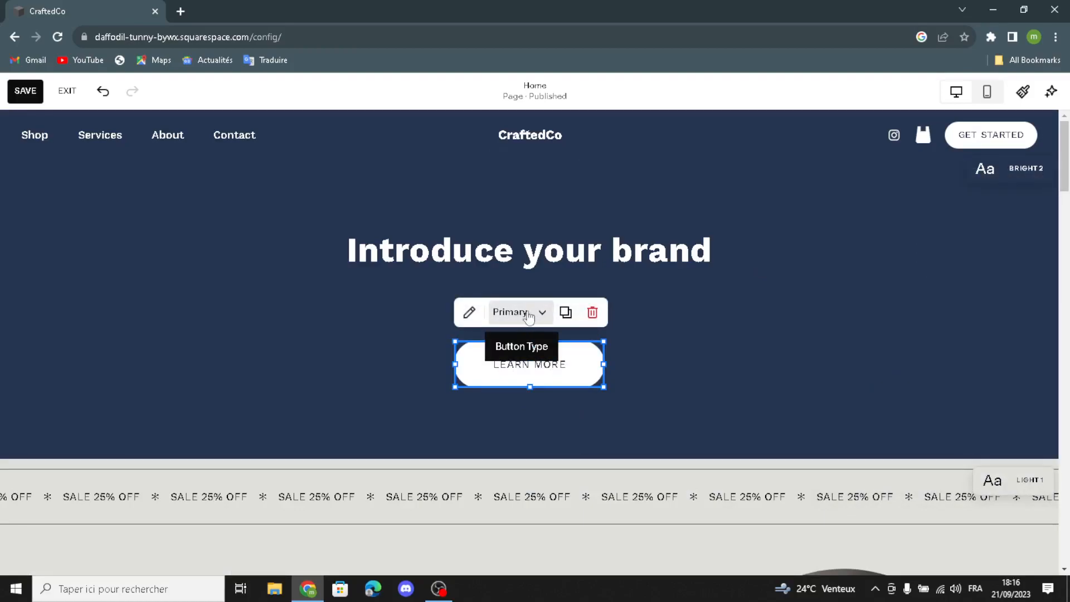
left_click(469, 313)
mouse_move(699, 327)
left_mouse_down()
mouse_move(640, 329)
mouse_move(705, 315)
left_mouse_up()
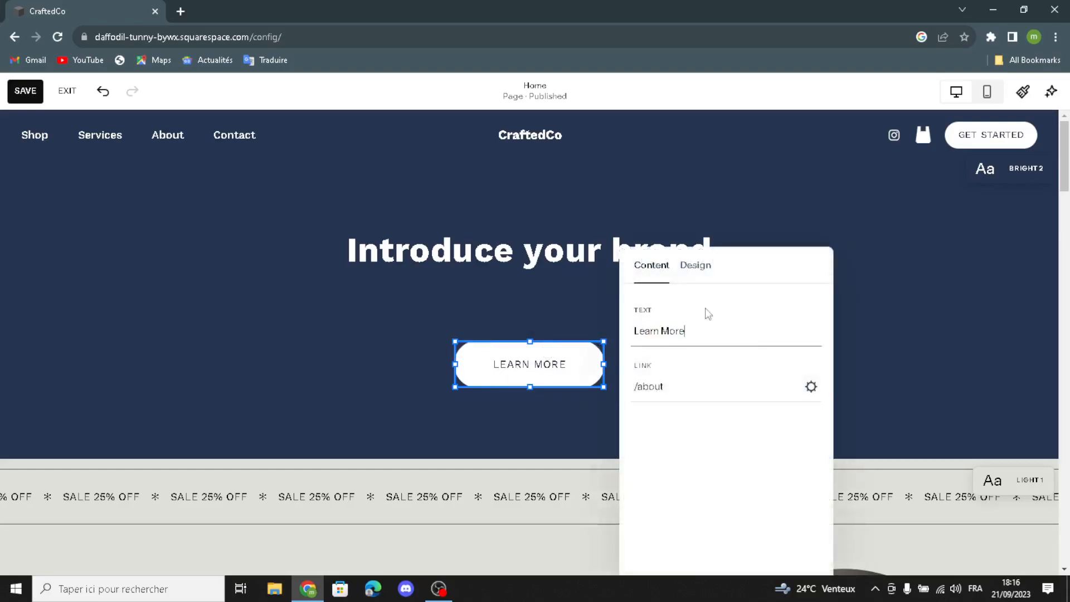
left_click(468, 301)
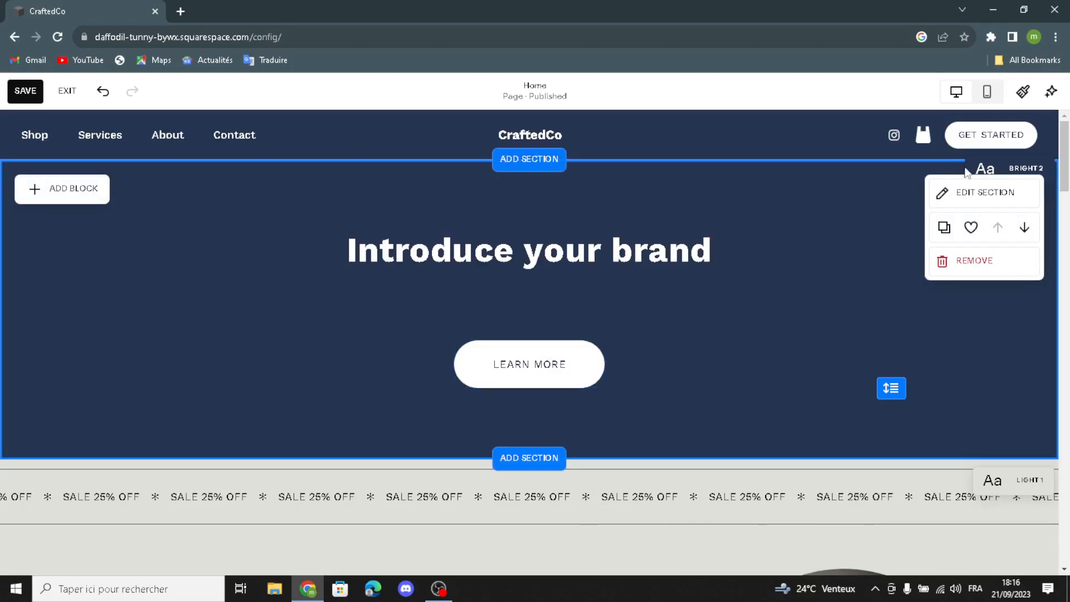
Open the intro section's settings and look through its grid, section and styling format options
left_click(947, 200)
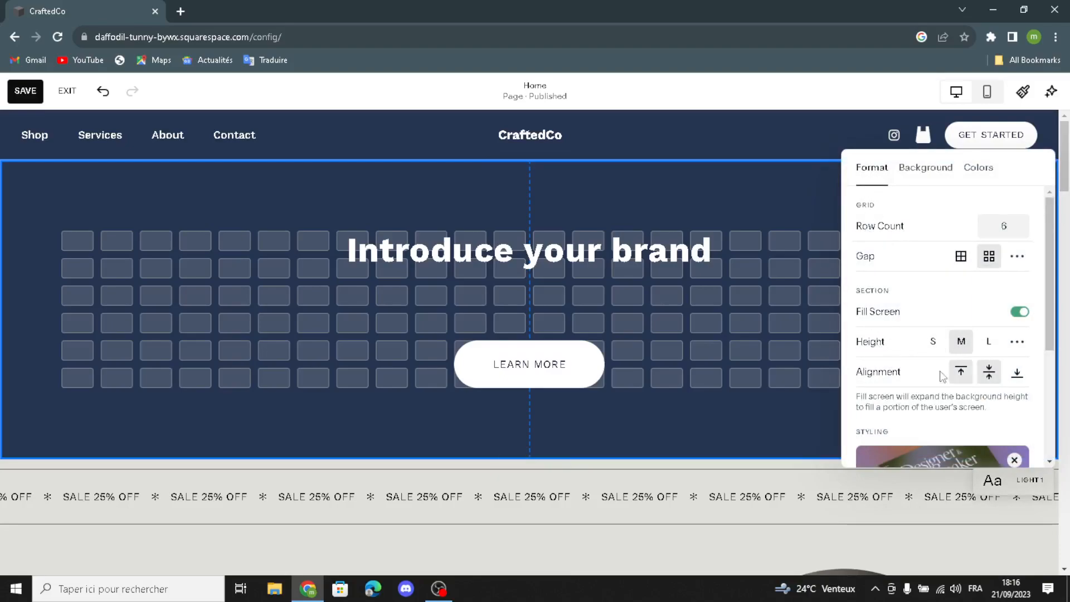
scroll(898, 377, "down", 3)
scroll(898, 377, "up", 3)
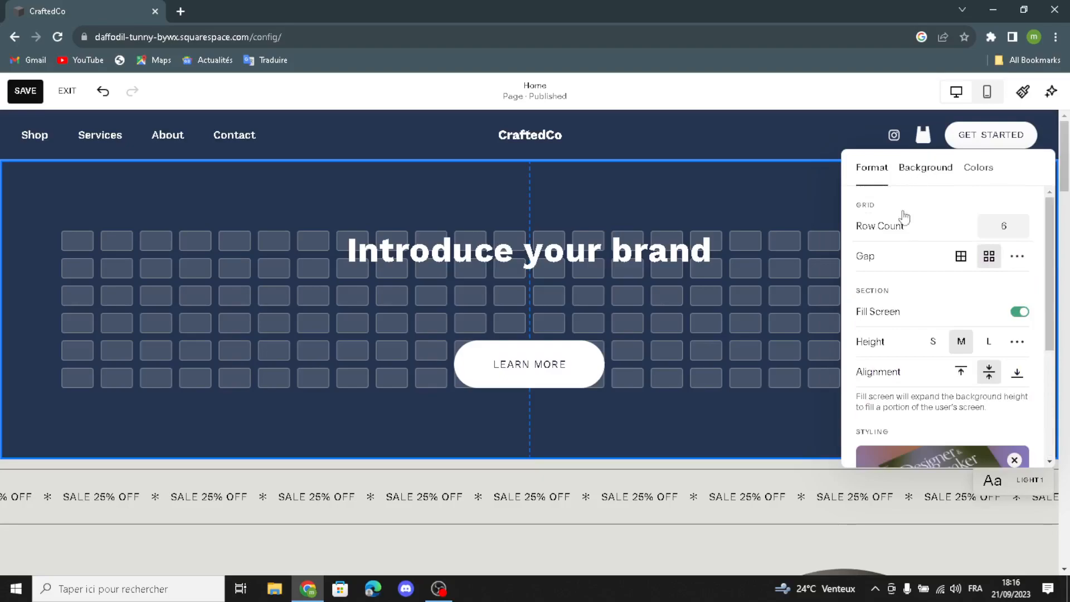
Try the dark navy gradient art as the intro section's background and review the video background options
left_click(925, 168)
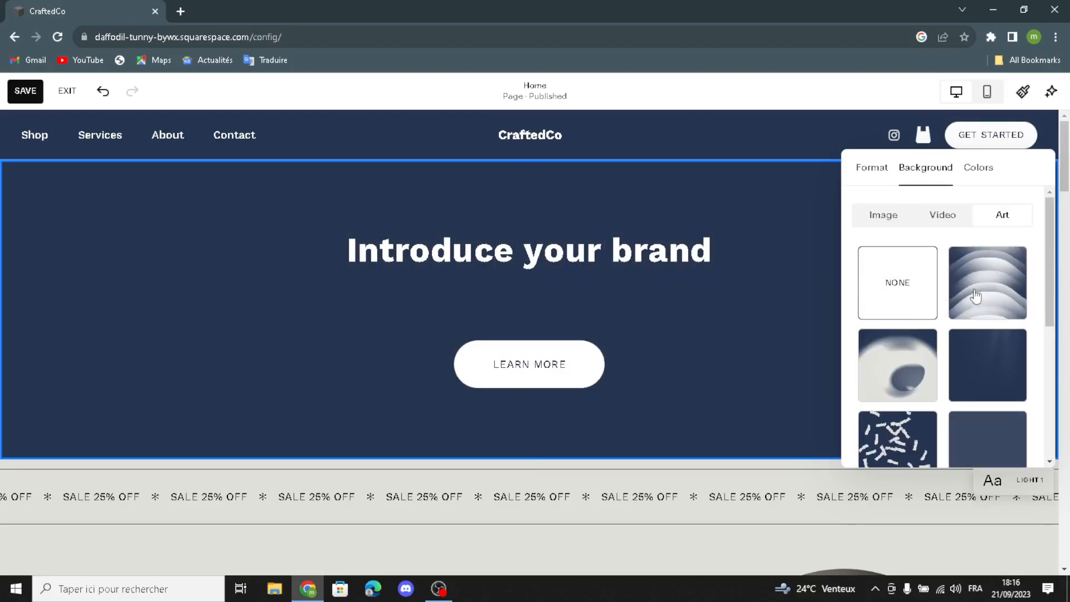
left_click(1018, 340)
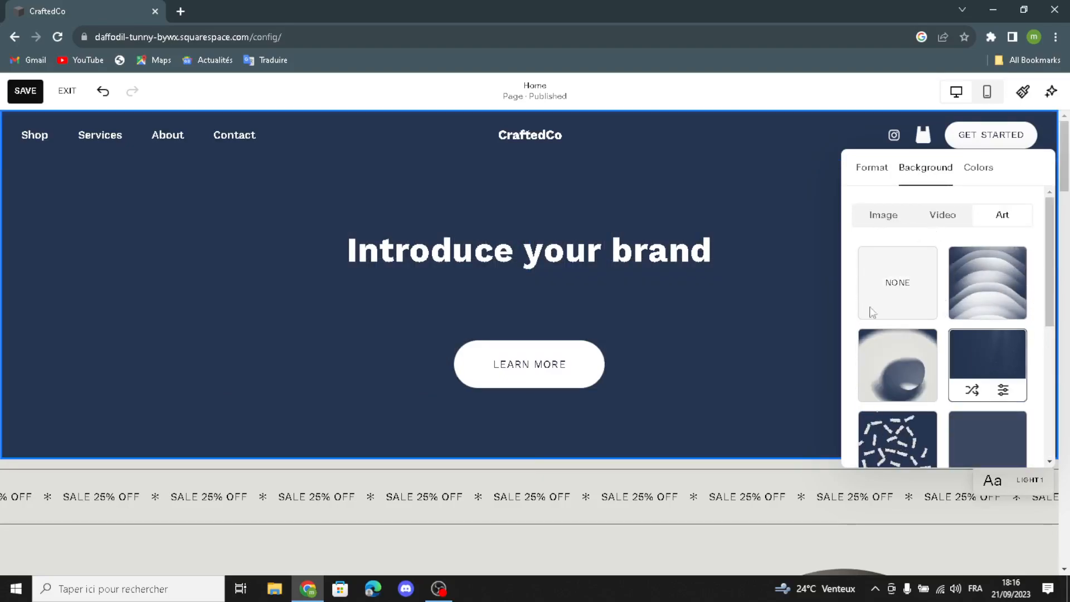
left_click(944, 217)
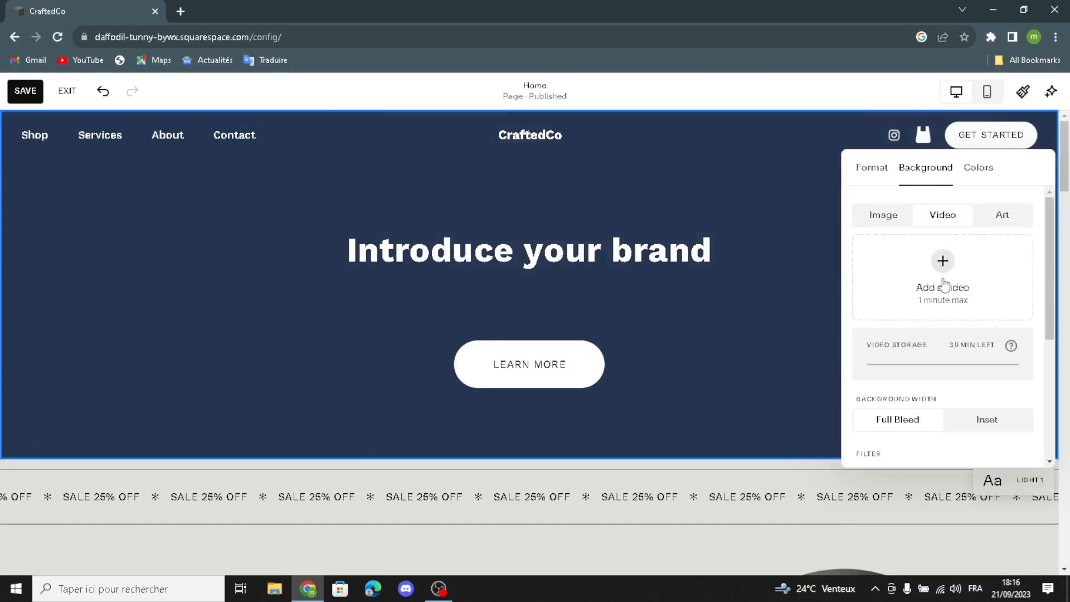
scroll(905, 357, "down", 3)
scroll(897, 289, "up", 3)
Switch the intro section's background to an image and remove the sample landscape photo
left_click(885, 216)
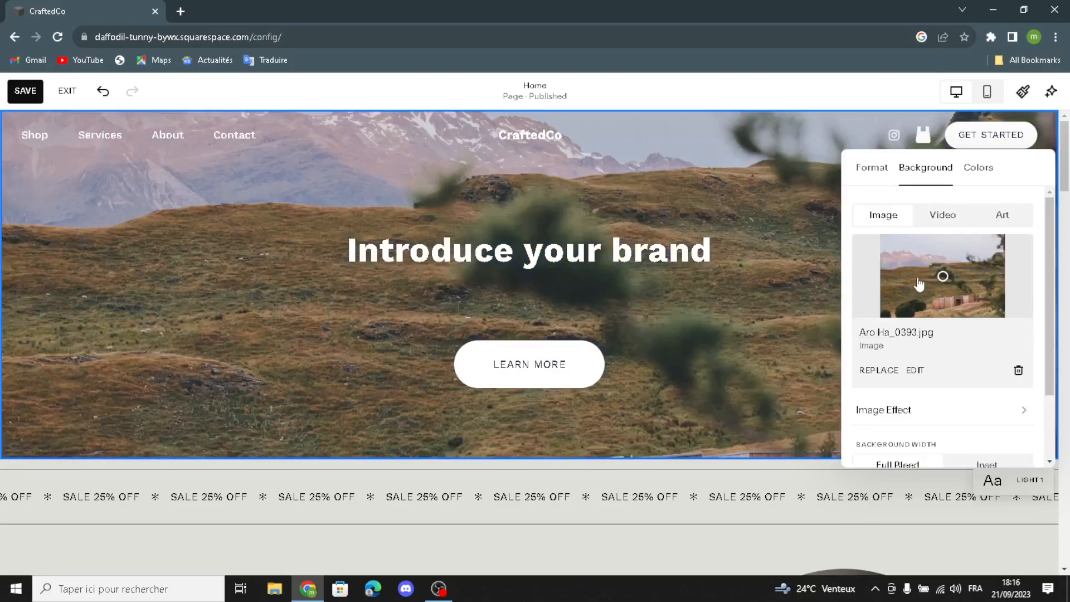
scroll(919, 423, "down", 3)
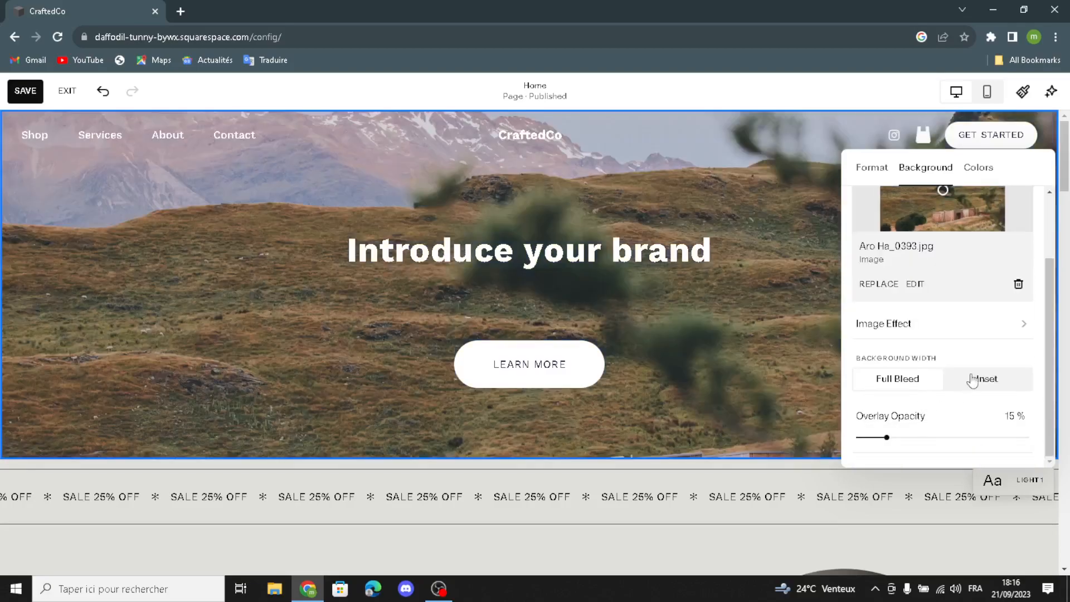
scroll(977, 377, "up", 3)
left_click(1018, 372)
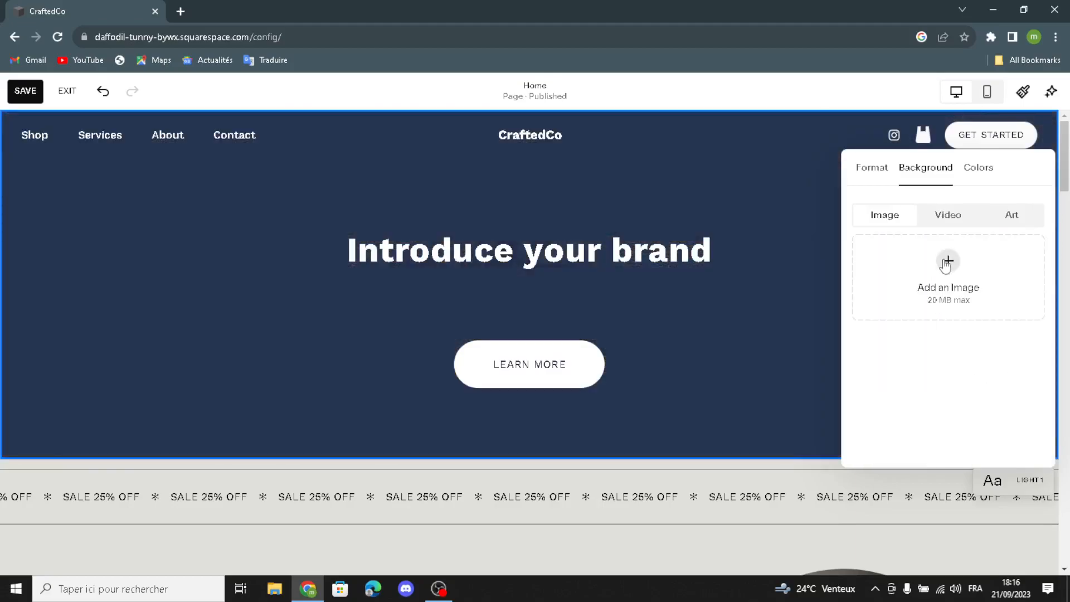
Browse stock images for the intro section's background and search the free images for "artisanal"
left_click(947, 262)
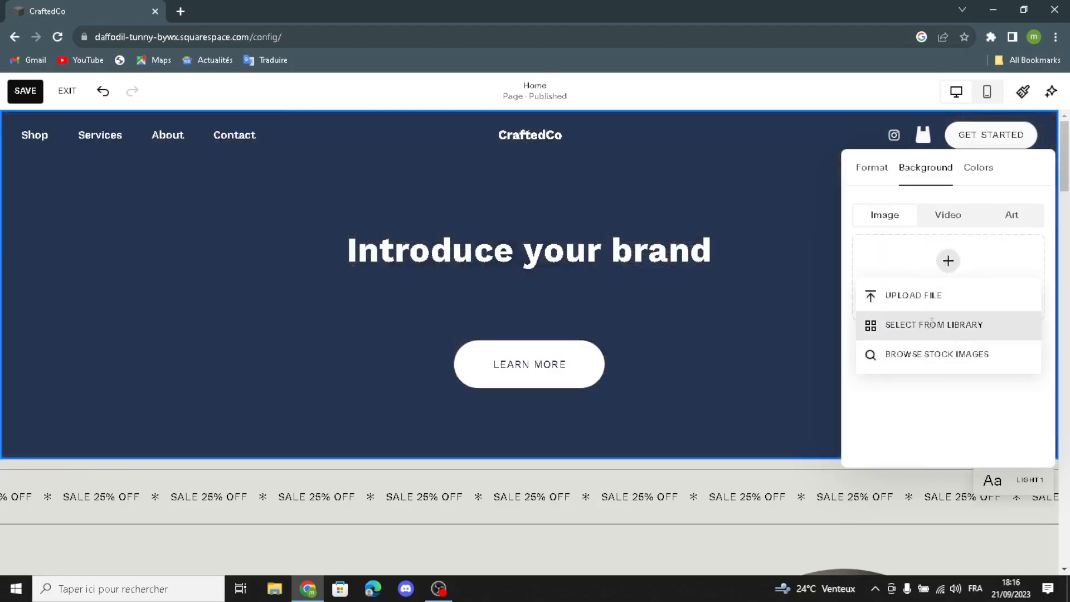
left_click(949, 356)
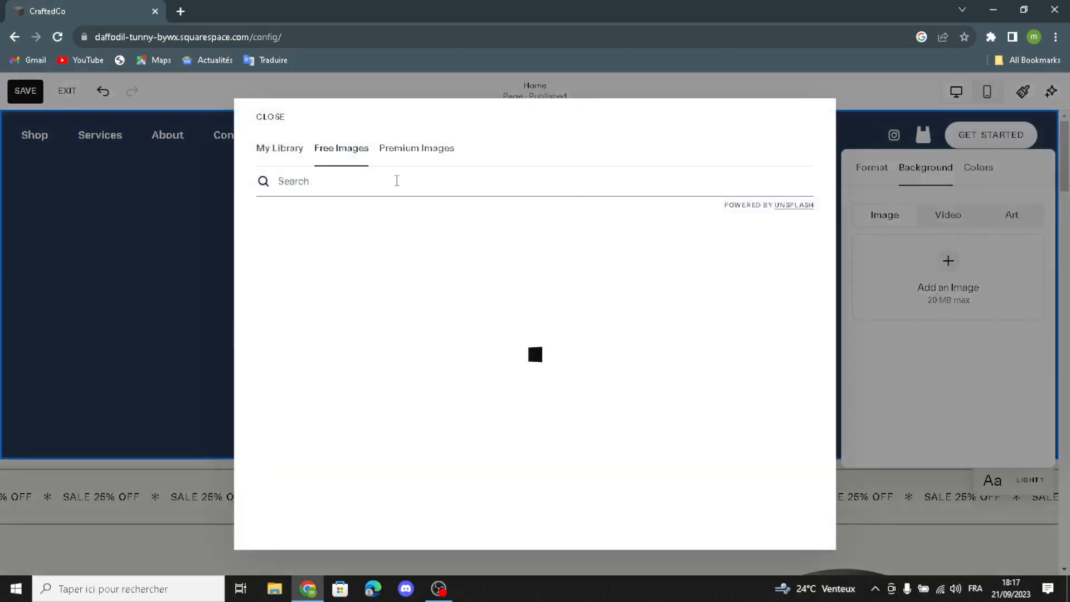
type("arts")
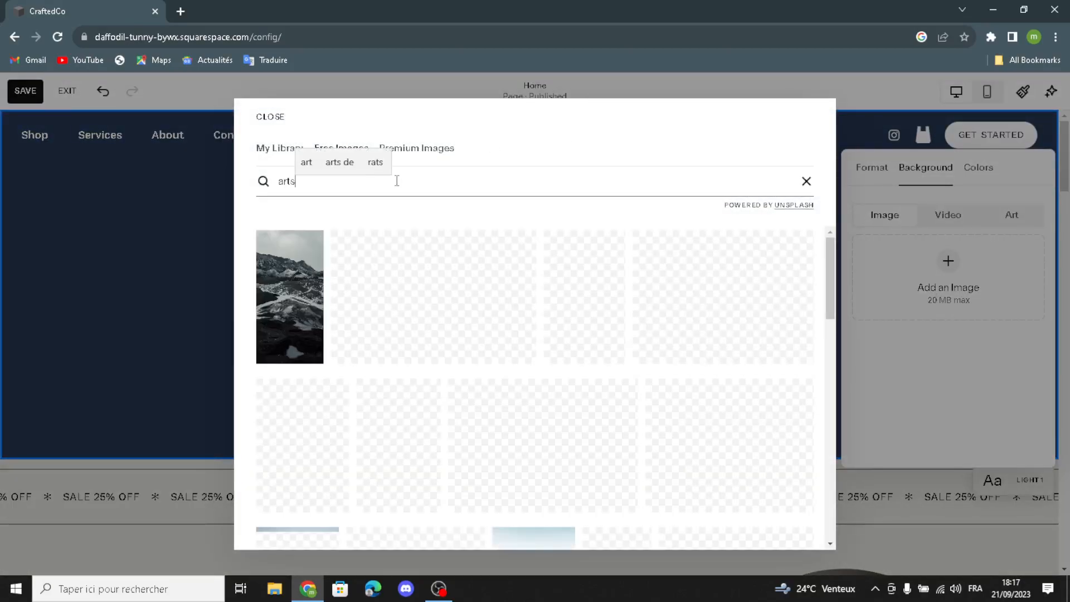
key("BackSpace")
type("is")
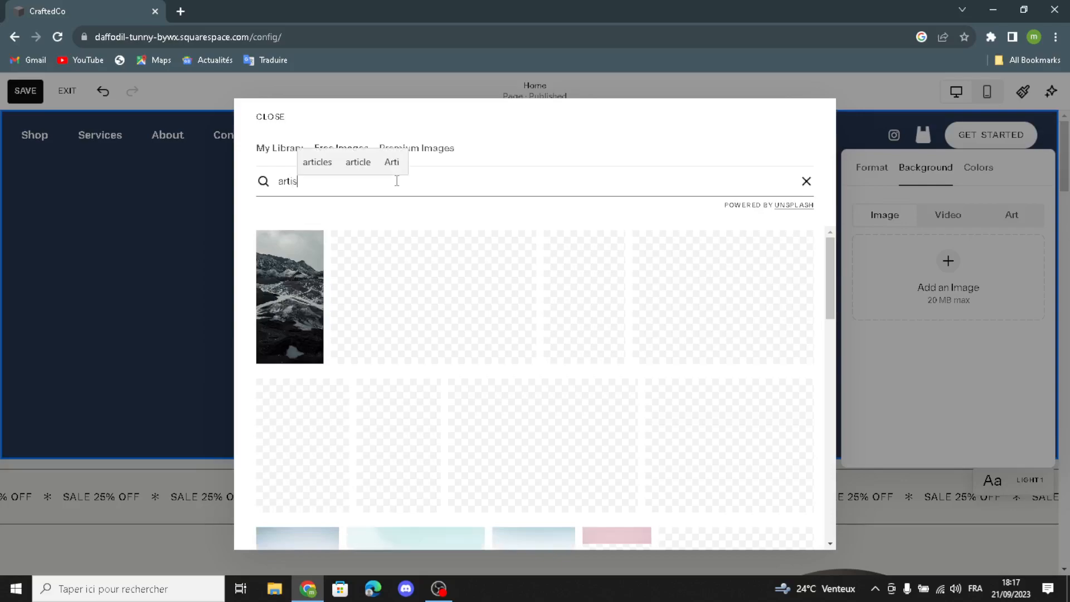
type("anal")
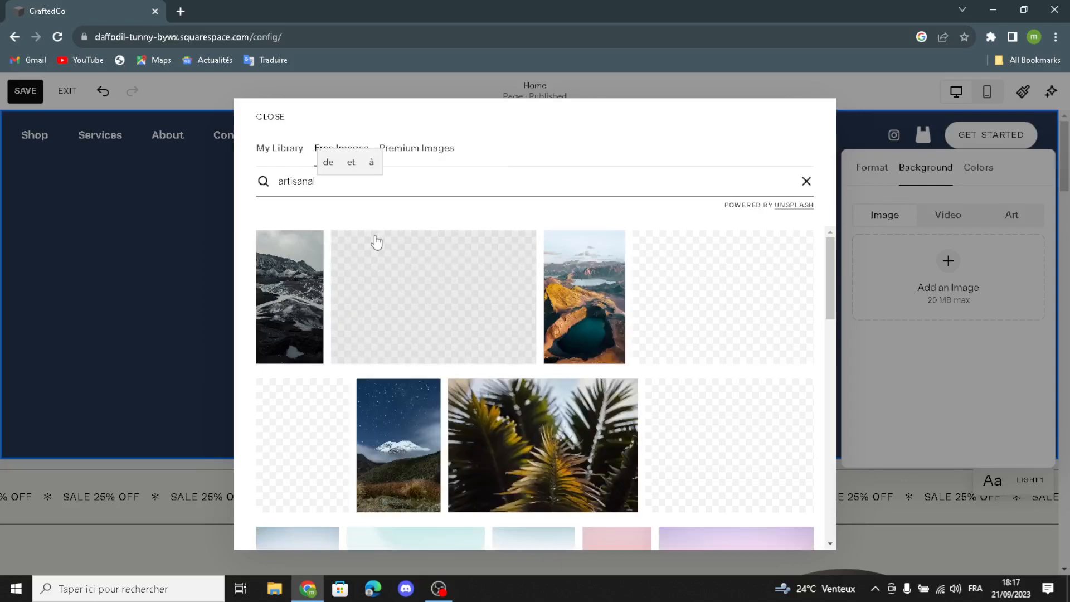
Replace the free image search term with "handmade artisanal"
key("BackSpace")
key("BackSpace")
key("BackSpace")
key("BackSpace")
key("BackSpace")
key("BackSpace")
key("BackSpace")
key("BackSpace")
key("BackSpace")
type("handmade artisanal")
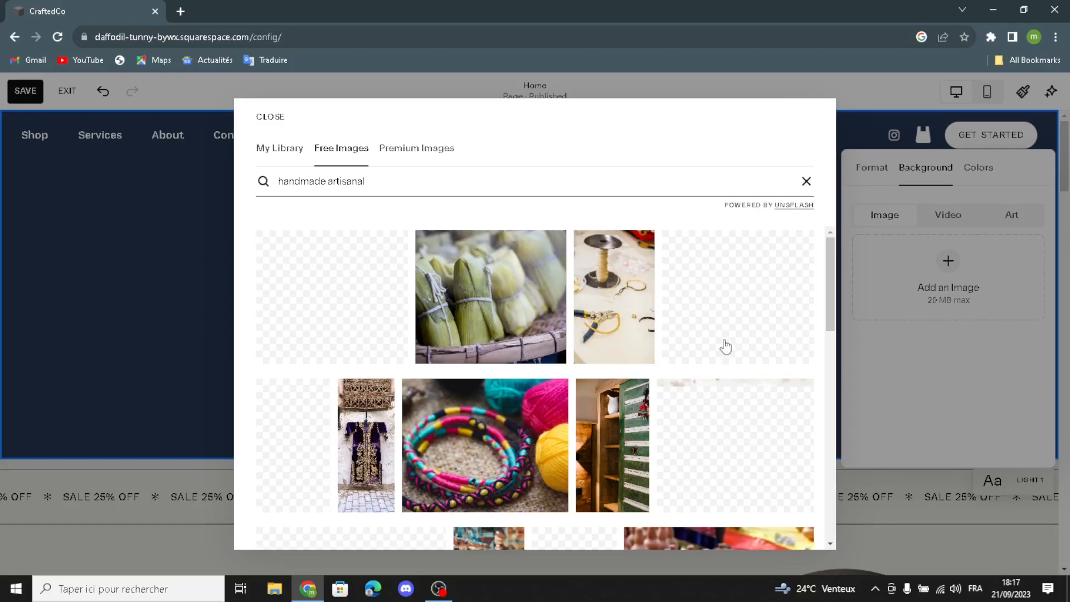
Add the photo of two colourful round woven pieces on coral and white as the intro section's background
scroll(718, 351, "down", 5)
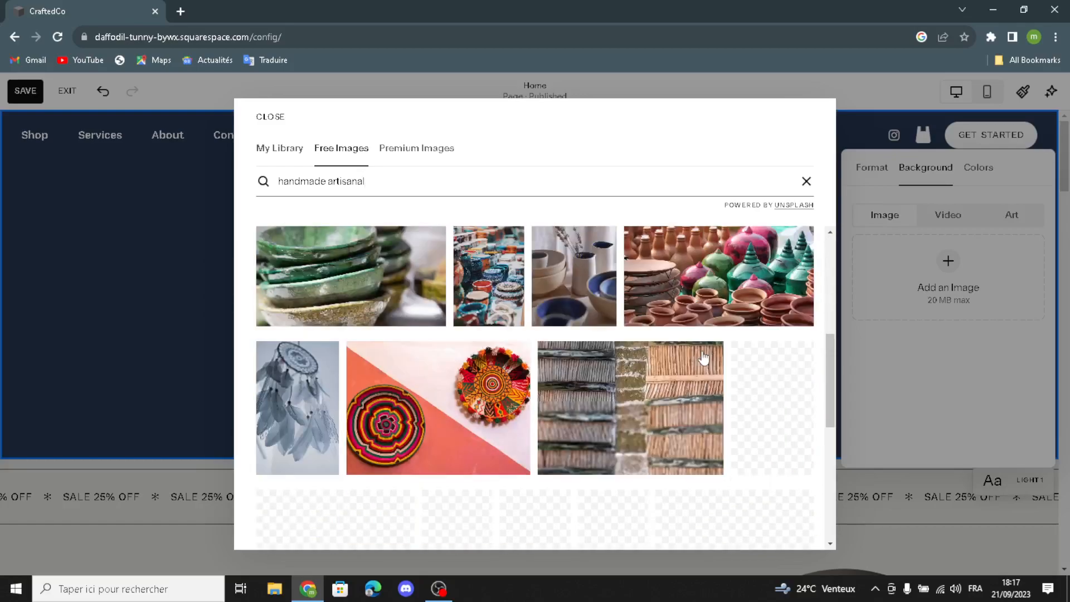
left_click(448, 429)
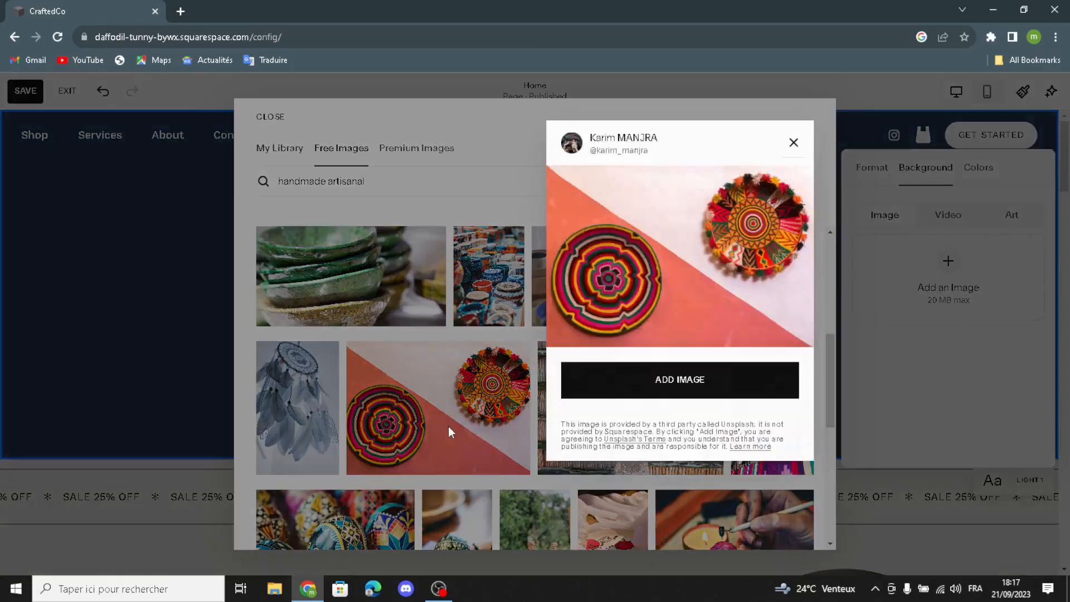
left_click(623, 389)
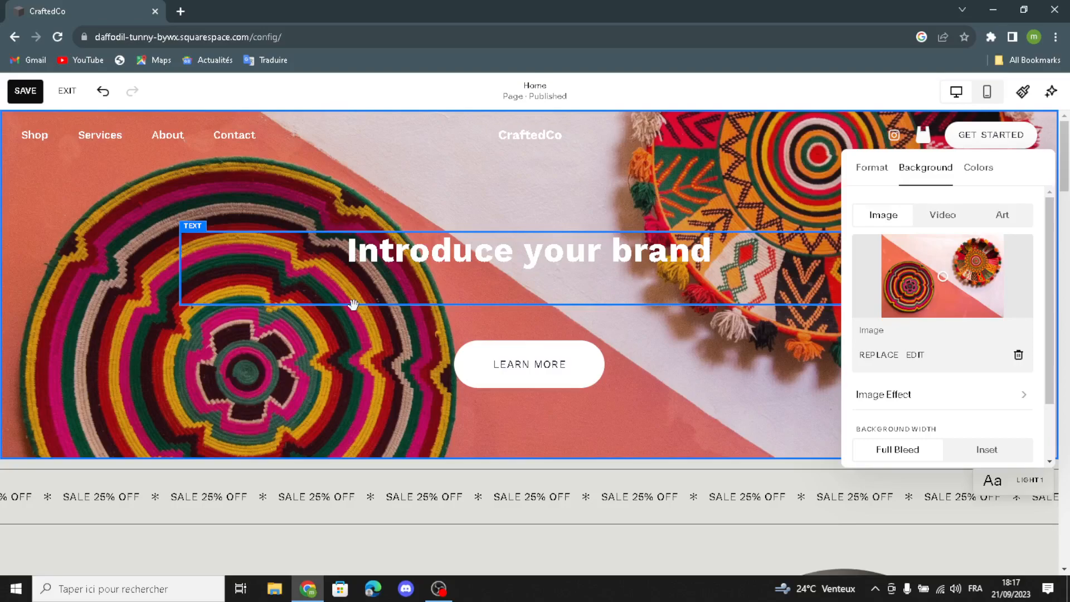
Close the intro section's settings and delete the arched product image from the "Shop our product" section
scroll(576, 434, "down", 2)
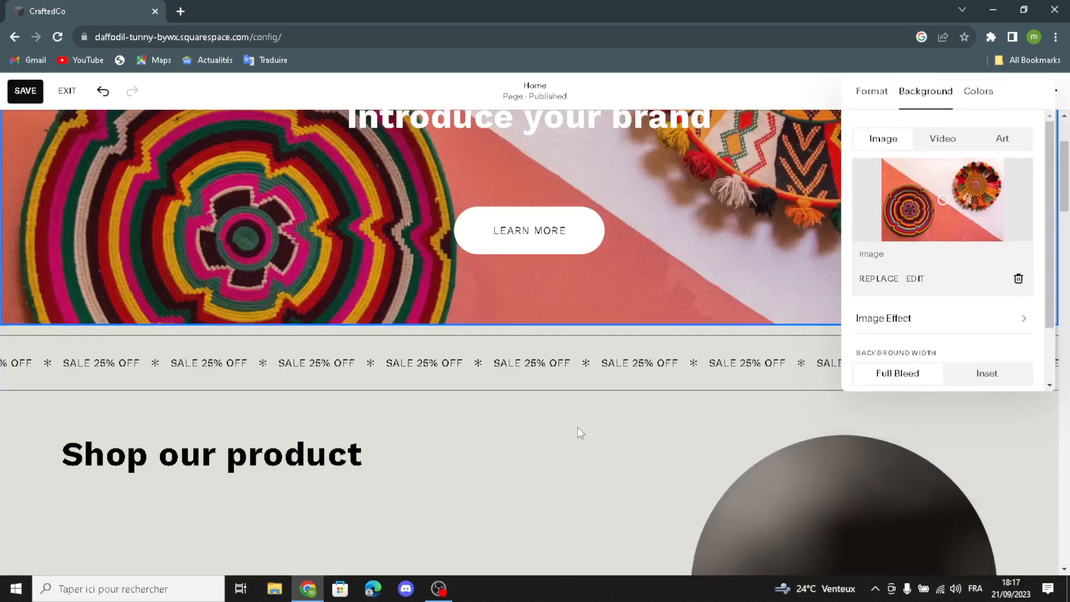
scroll(577, 428, "up", 1)
scroll(577, 429, "up", 1)
scroll(590, 426, "down", 3)
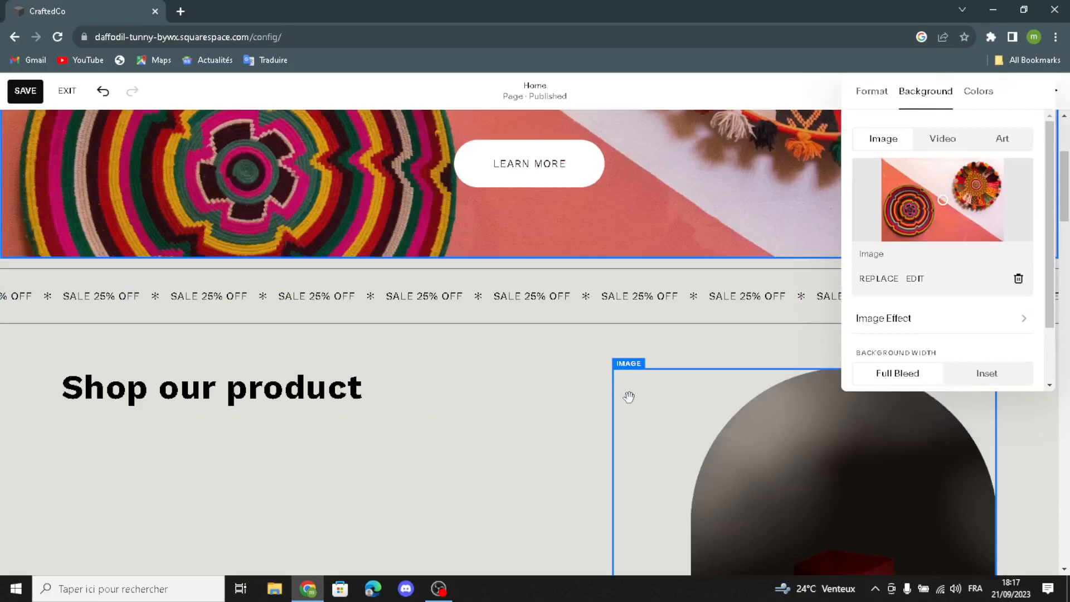
left_click(544, 403)
scroll(590, 384, "down", 2)
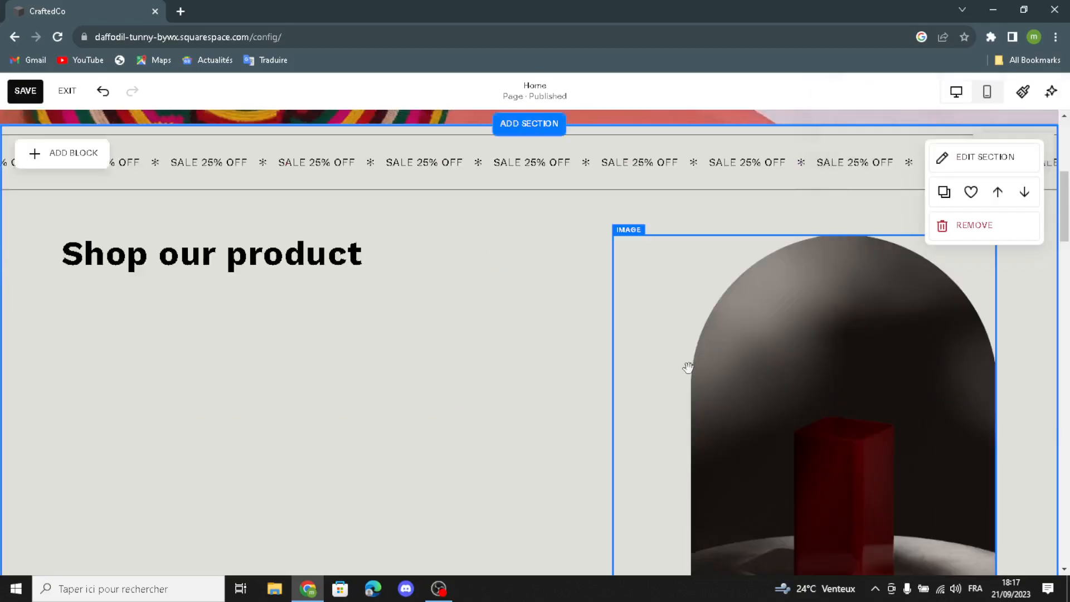
left_click(759, 373)
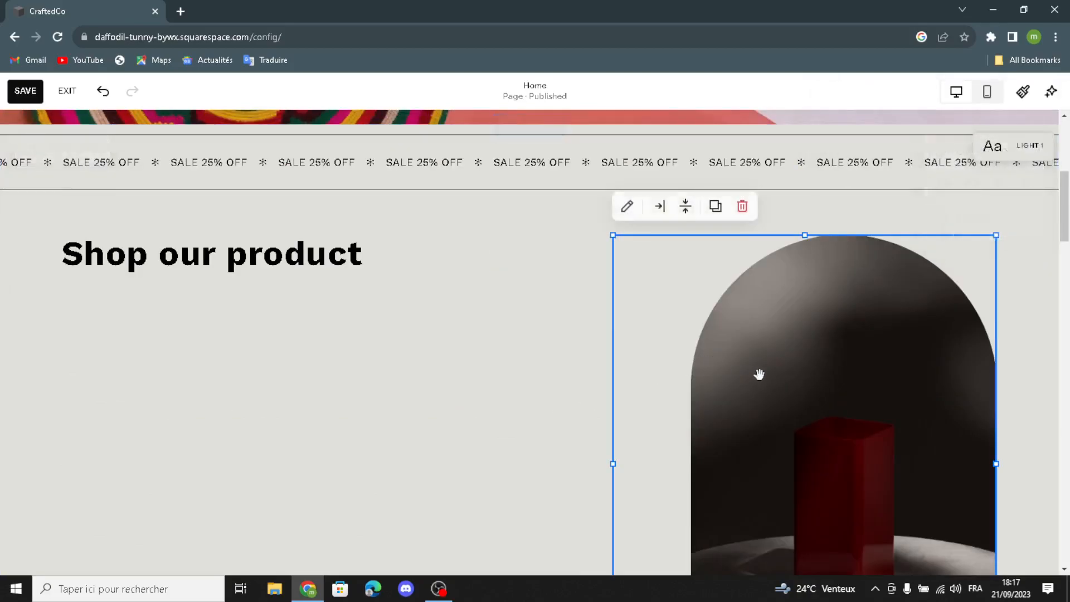
left_click(742, 207)
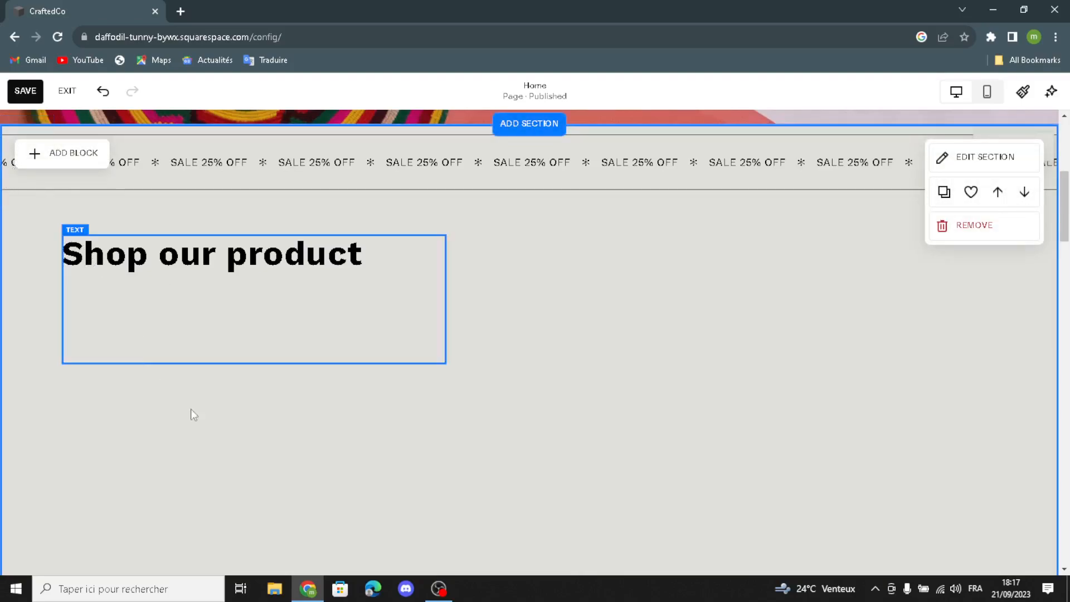
Add an image block to the "Shop our product" section and place it in the section's right half
scroll(184, 375, "down", 3)
left_click(84, 146)
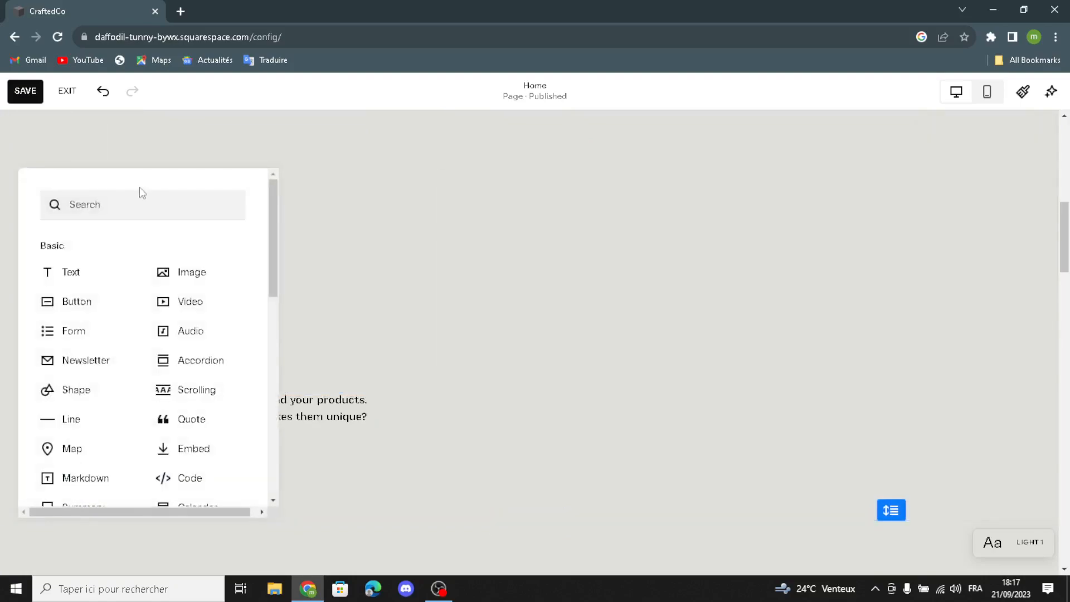
left_click(144, 273)
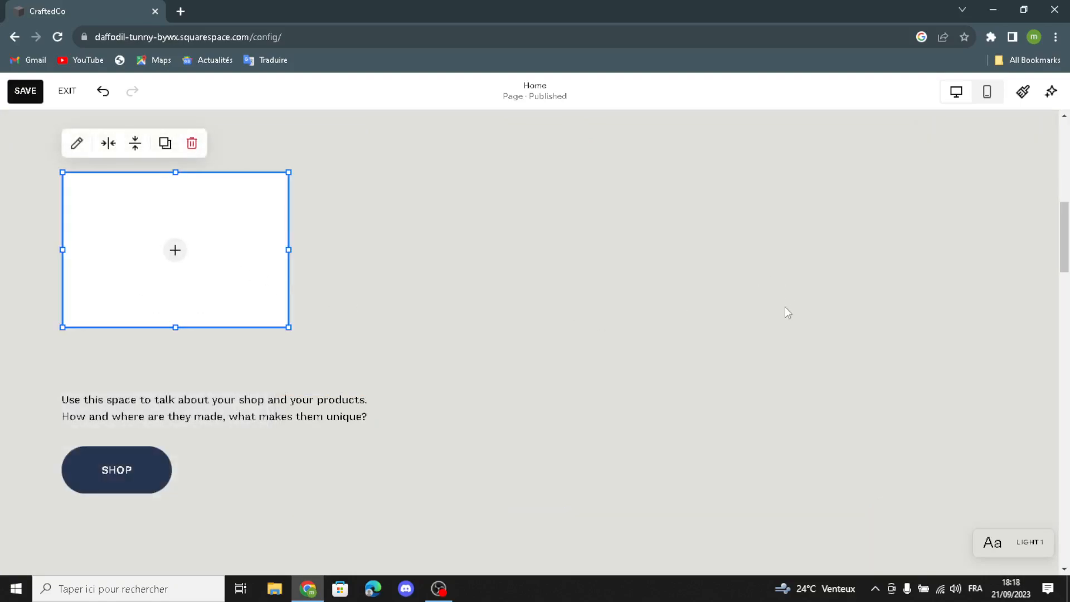
left_click_drag(269, 191, 779, 257)
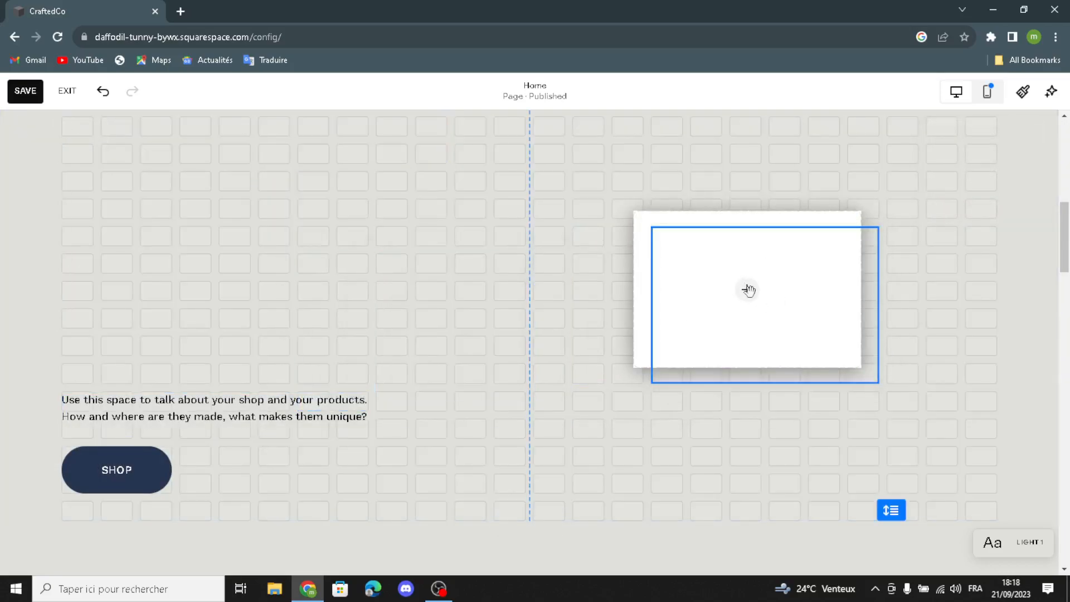
left_click_drag(748, 290, 748, 290)
Browse stock images for the new image block and search the free images for "handmade artisanal"
left_click(700, 285)
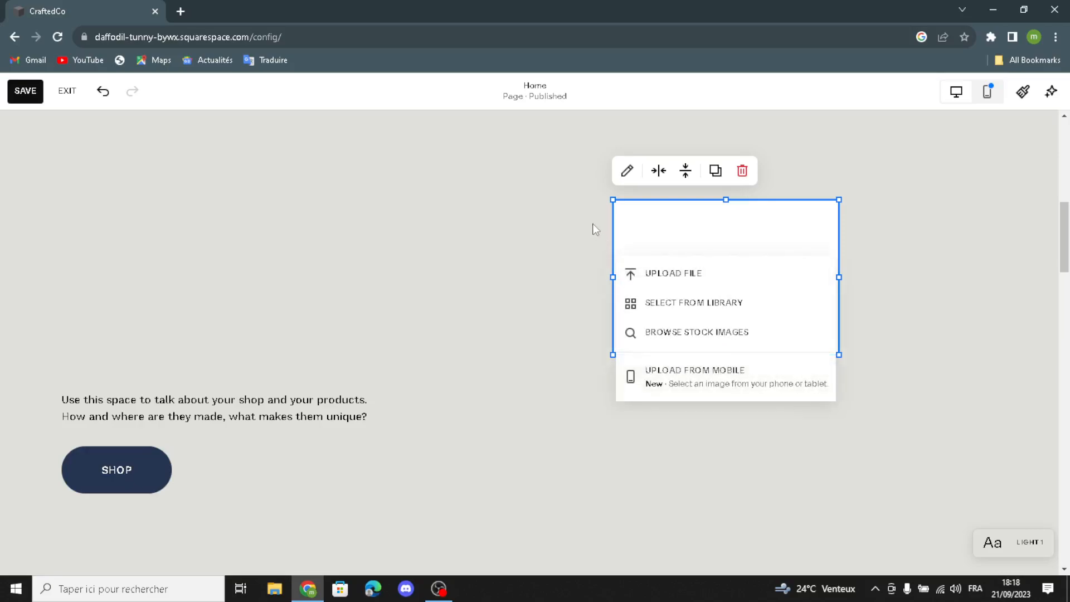
left_click(644, 336)
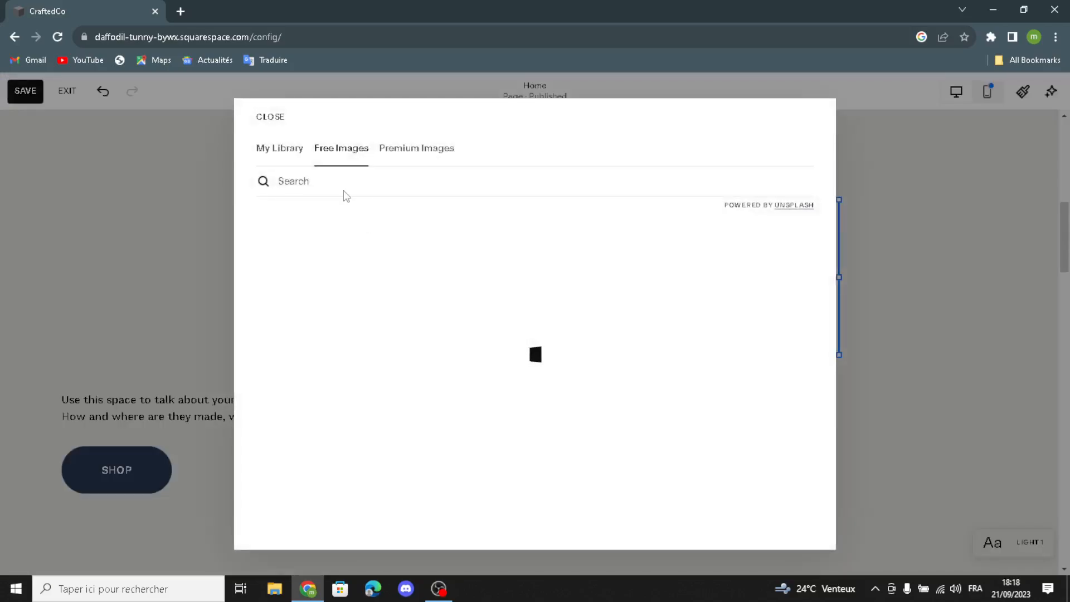
left_click(316, 179)
type("ha")
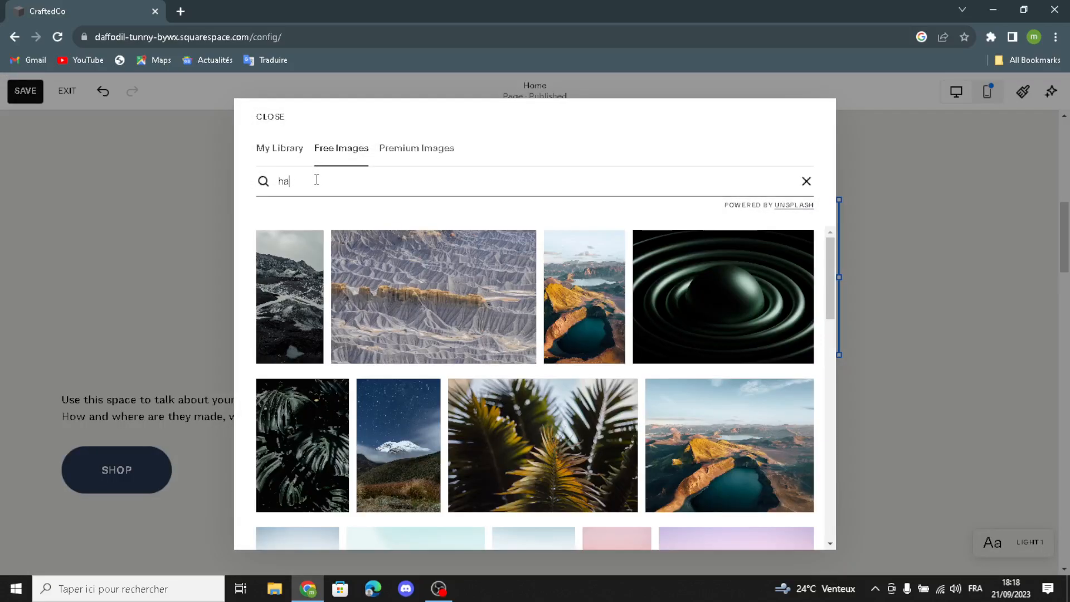
type("ndmade")
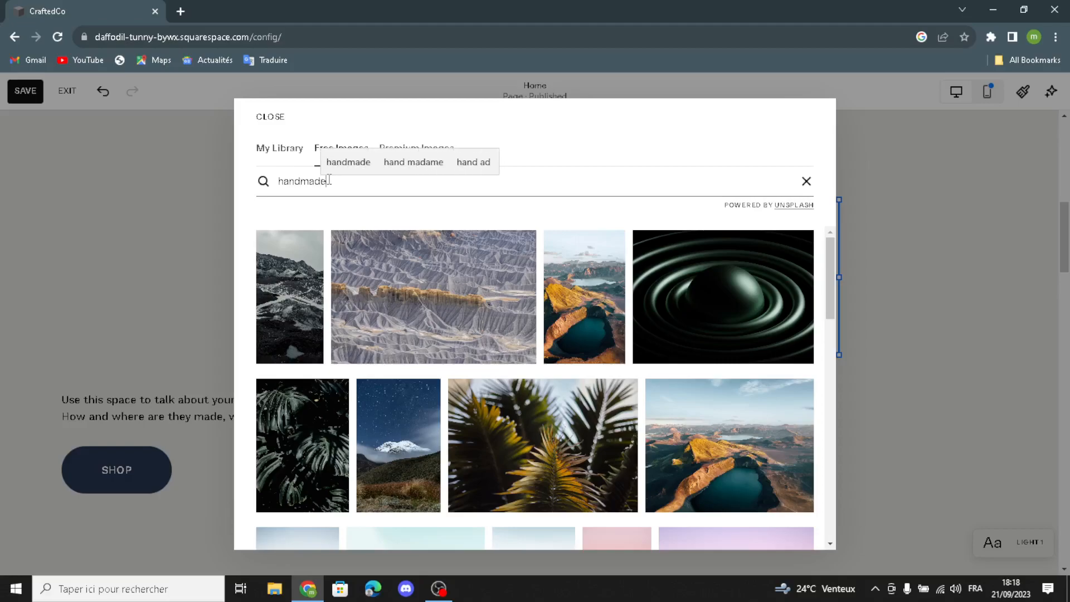
type(" artisanal")
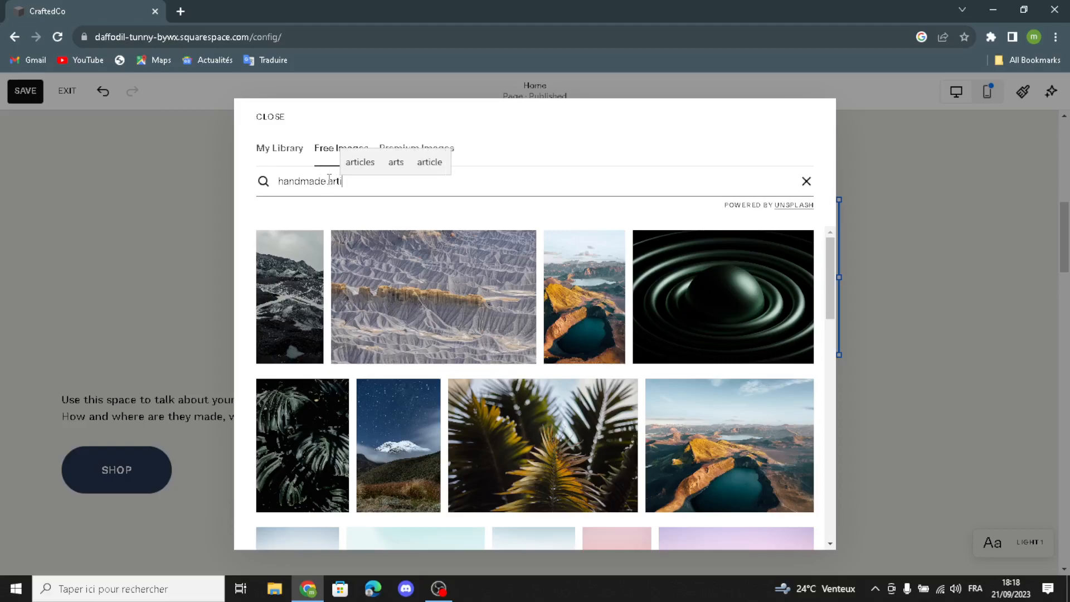
key("Return")
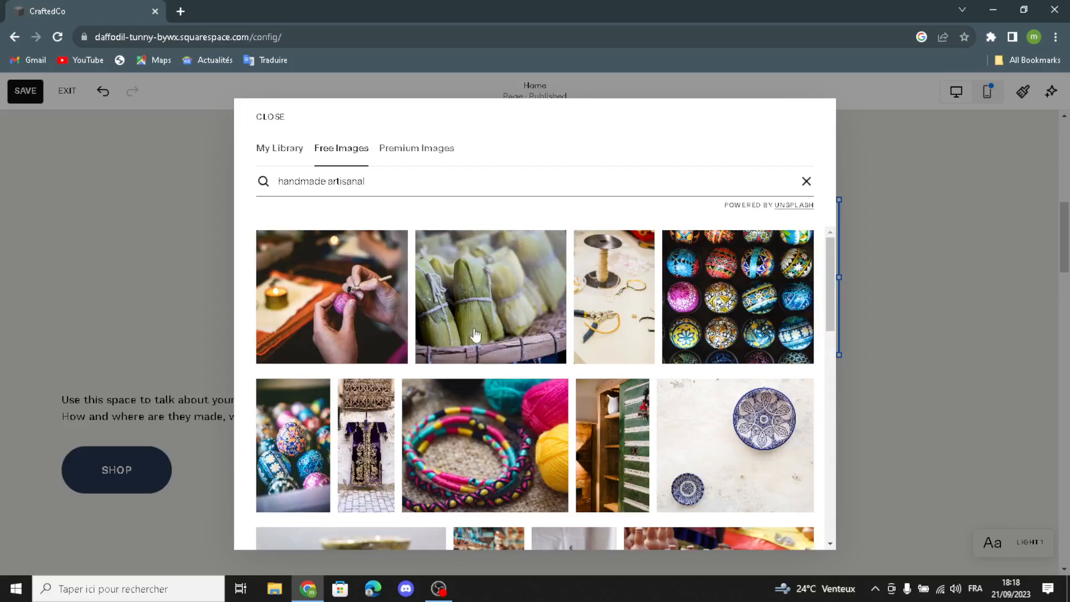
Add the photo of two blue patterned plates on a white wall to the image block
scroll(476, 345, "down", 1)
left_click(717, 400)
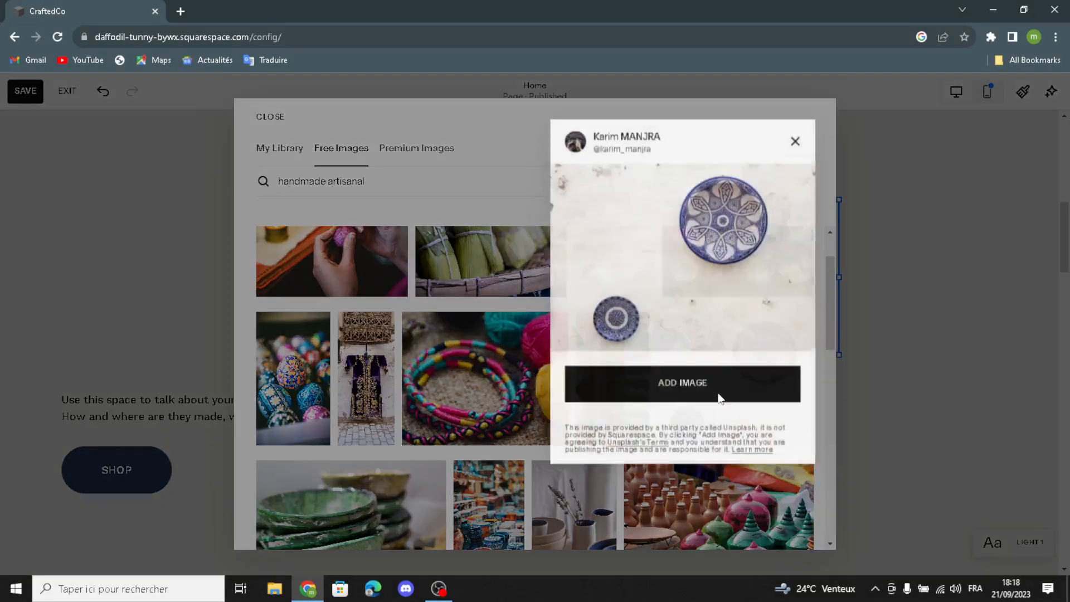
left_click(716, 400)
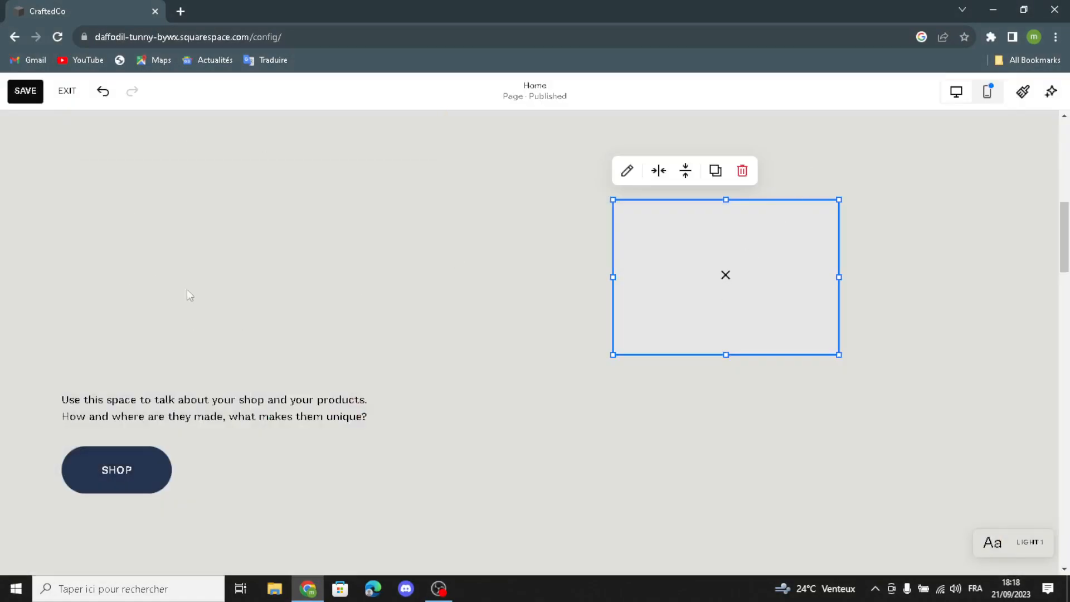
Enlarge the plates image block outward at opposite corners until it spans roughly the right half of the "Shop our product" section
left_click_drag(616, 351, 738, 376)
left_click_drag(828, 408, 832, 398)
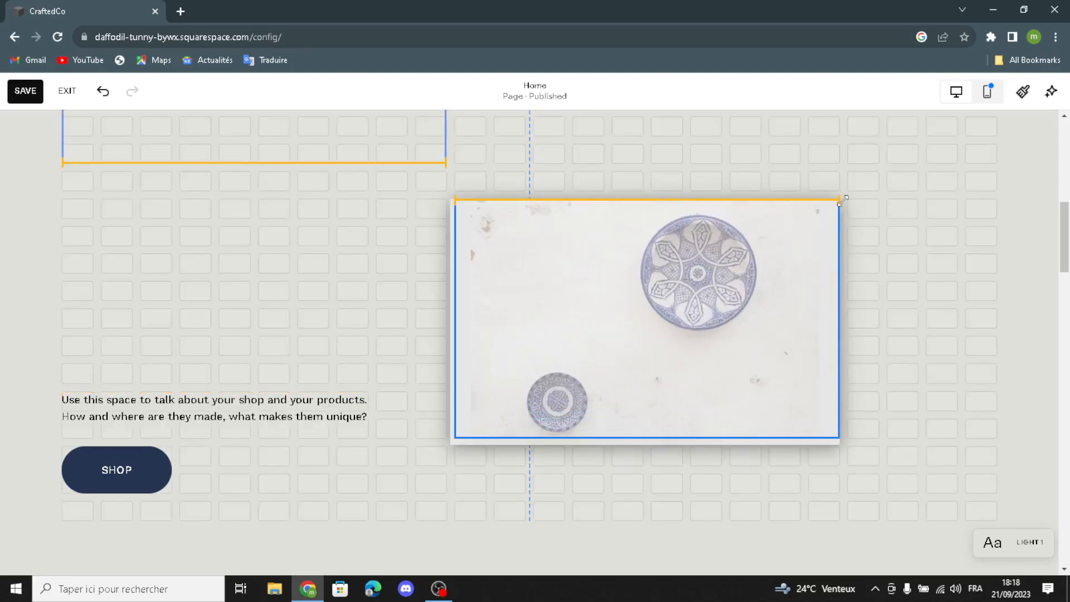
left_click_drag(840, 201, 836, 199)
left_click_drag(871, 160, 912, 145)
left_click_drag(536, 108, 568, 134)
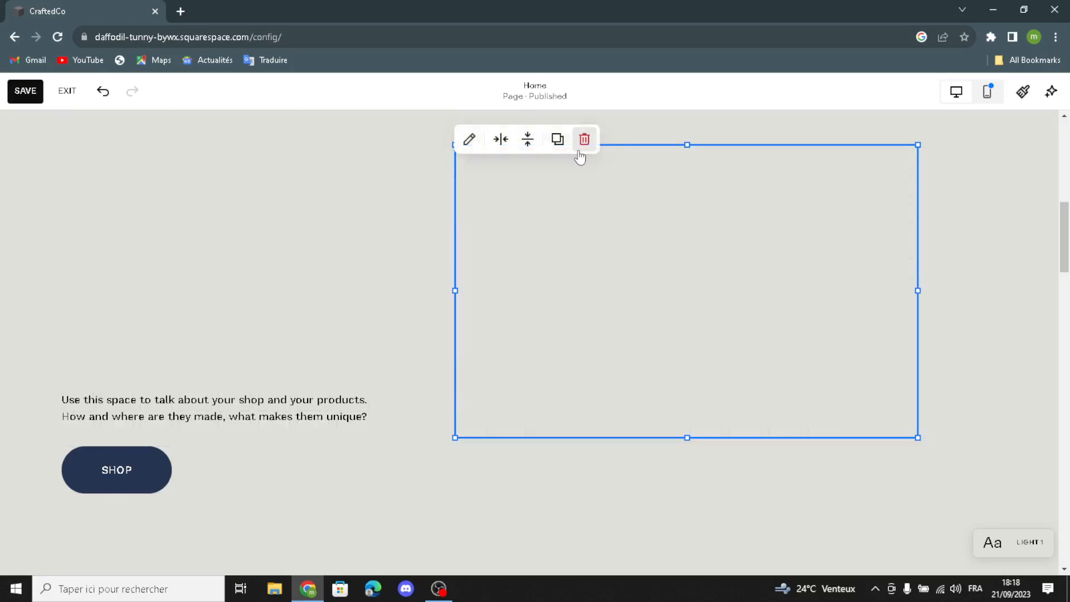
left_click(422, 202)
Move the plates image up and slightly right so it sits beside the "Shop our product" heading
scroll(697, 418, "up", 4)
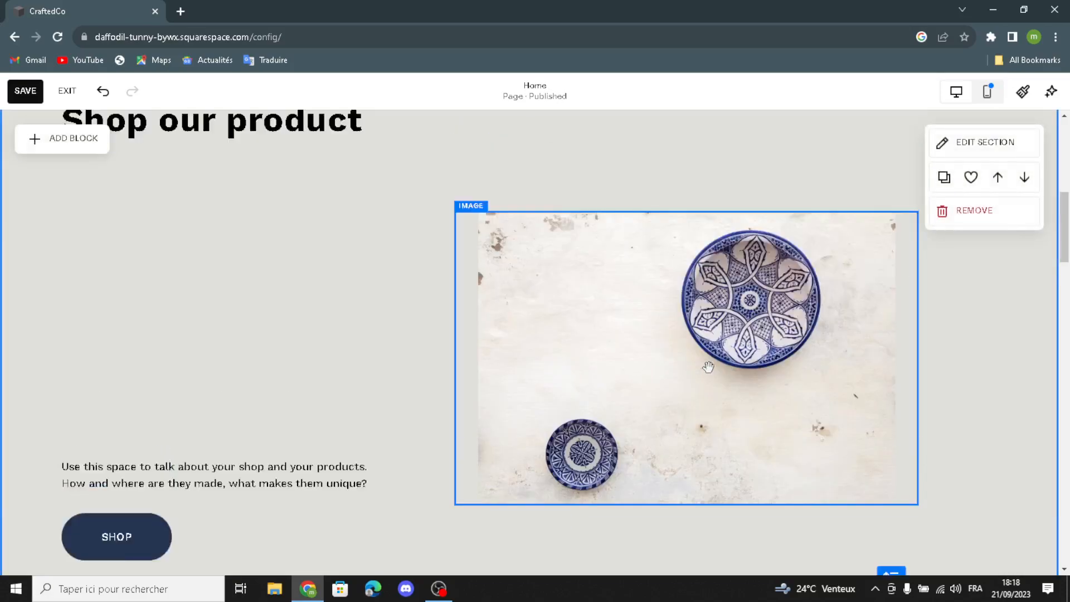
left_click_drag(757, 398, 731, 349)
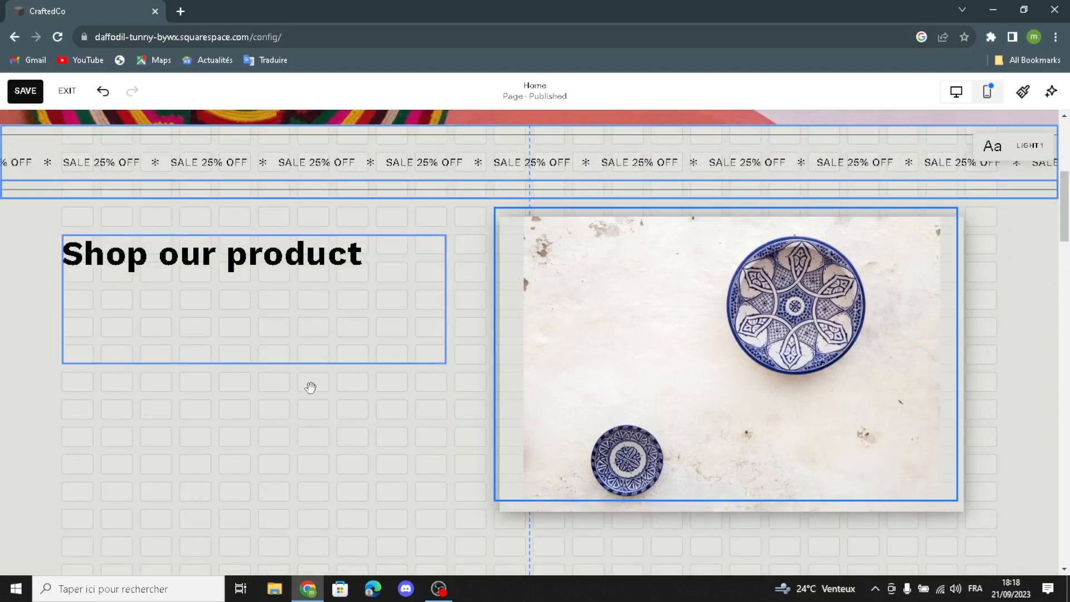
scroll(312, 417, "down", 4)
scroll(630, 329, "up", 4)
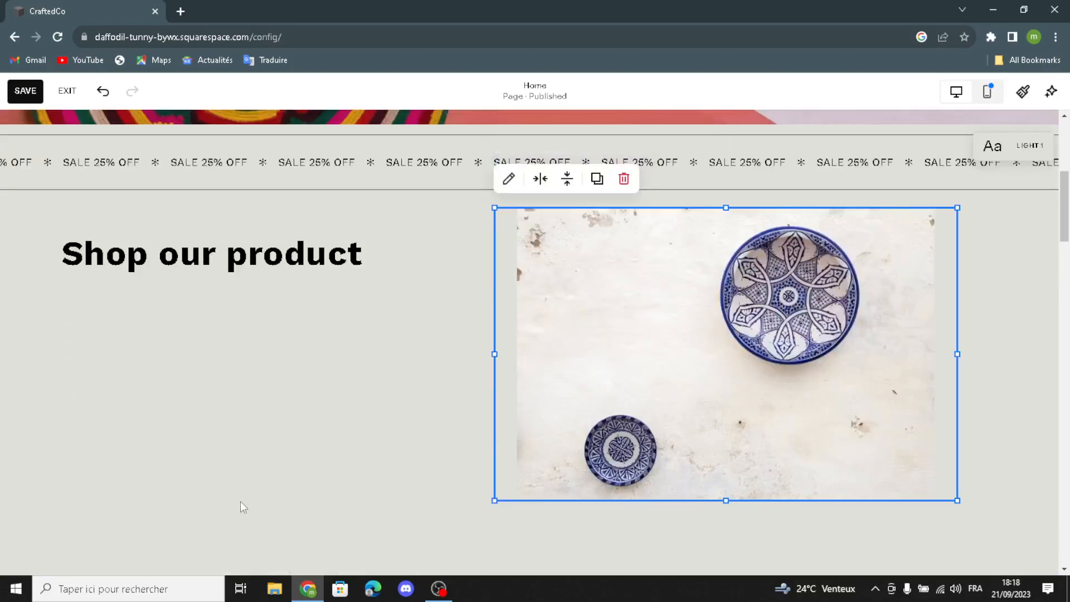
Examine the content and design settings of the accordion in the Services section, then close them
scroll(240, 500, "down", 3)
scroll(293, 476, "down", 8)
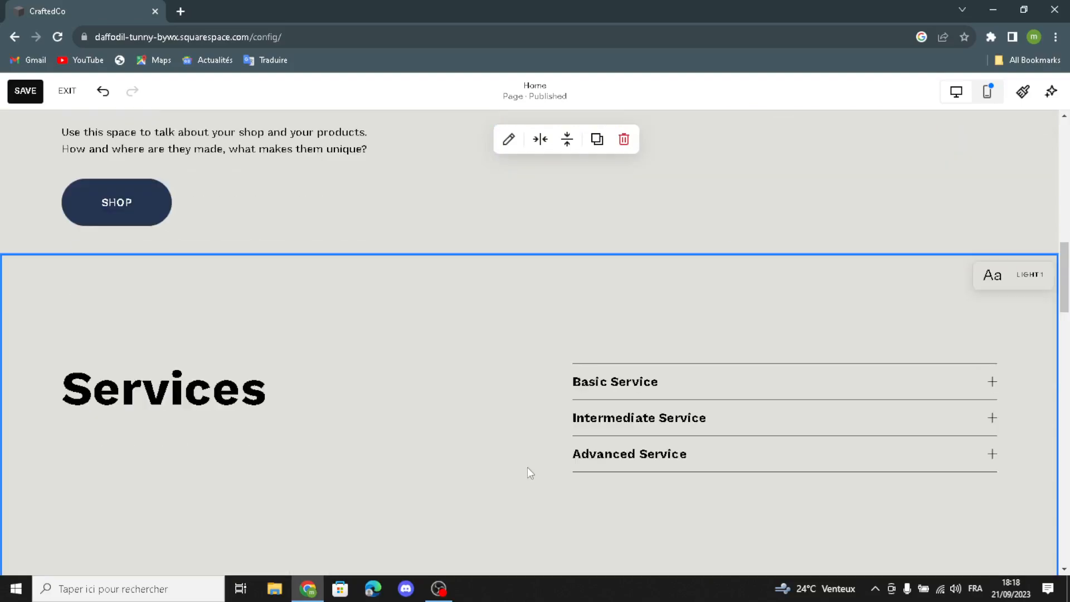
scroll(666, 285, "up", 1)
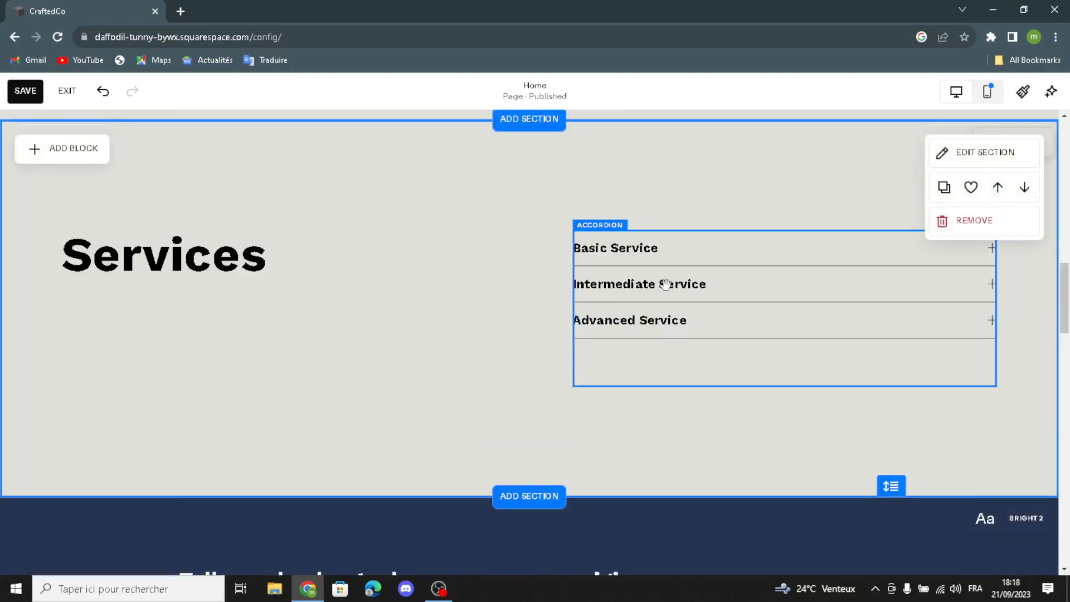
left_click(655, 307)
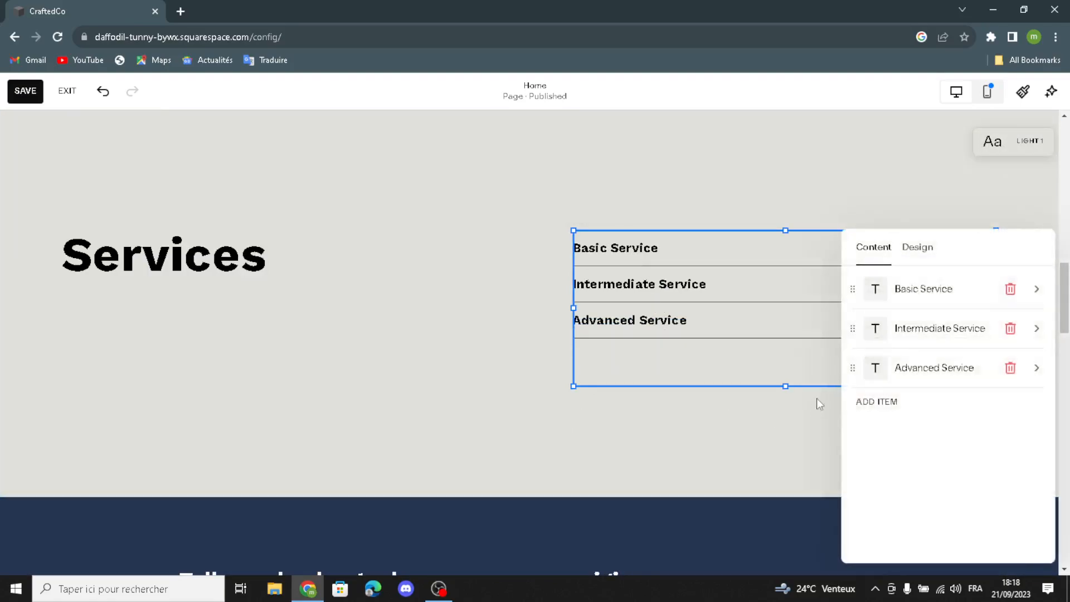
left_click(916, 259)
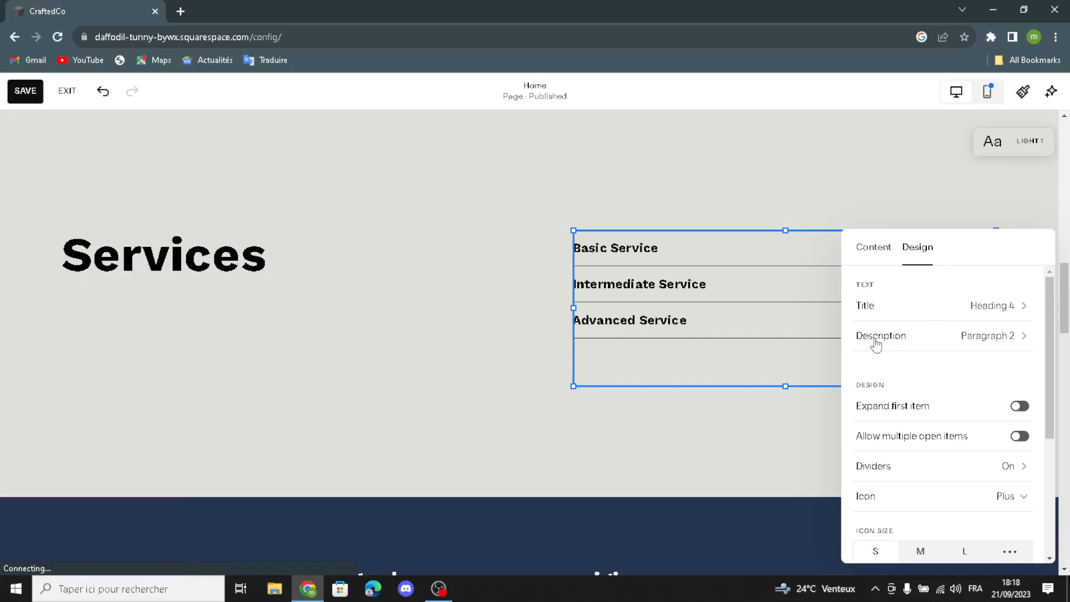
left_click(502, 399)
Return to the "Shop our product" section and save the changes to the Home page
scroll(614, 412, "up", 1)
scroll(615, 416, "up", 2)
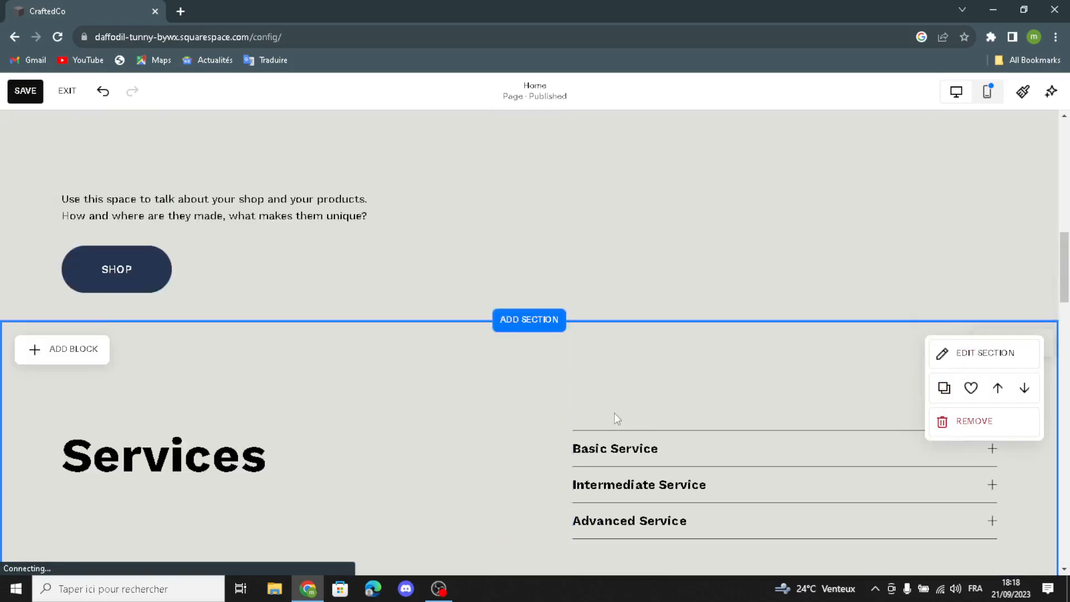
scroll(616, 418, "up", 5)
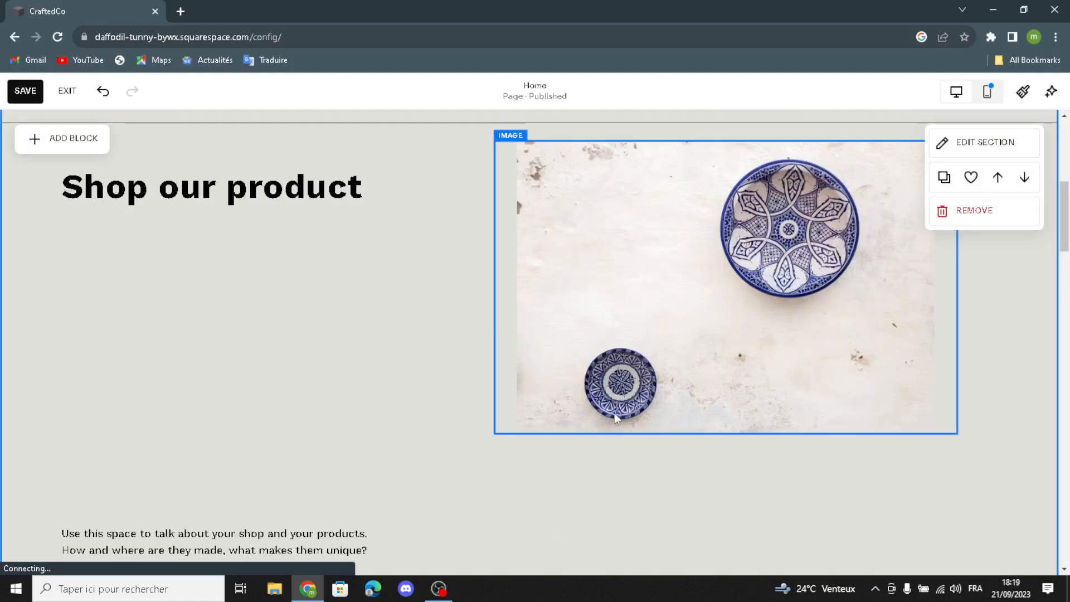
left_click(21, 96)
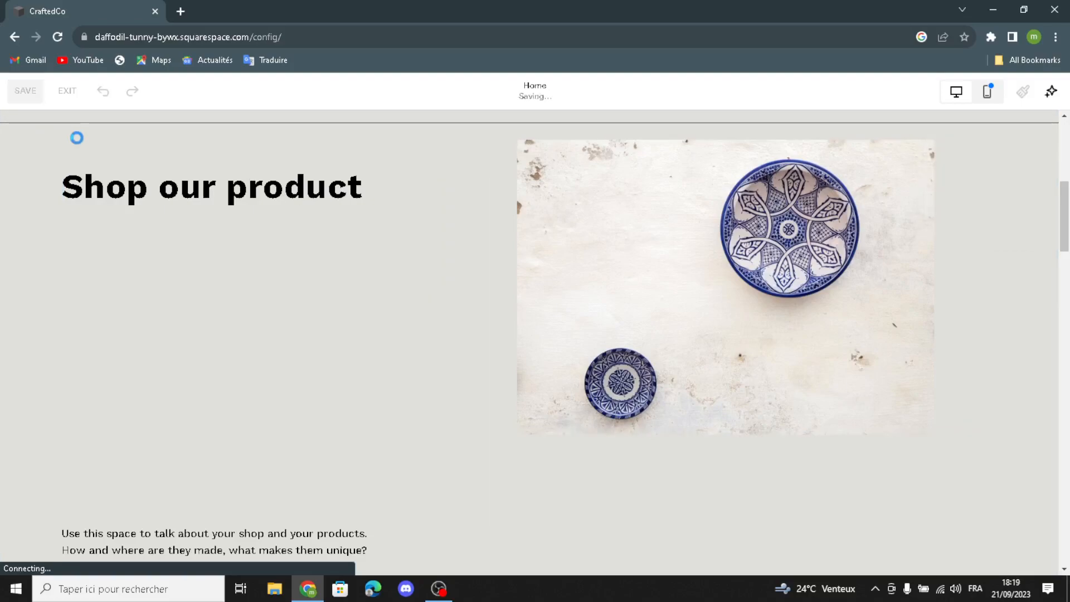